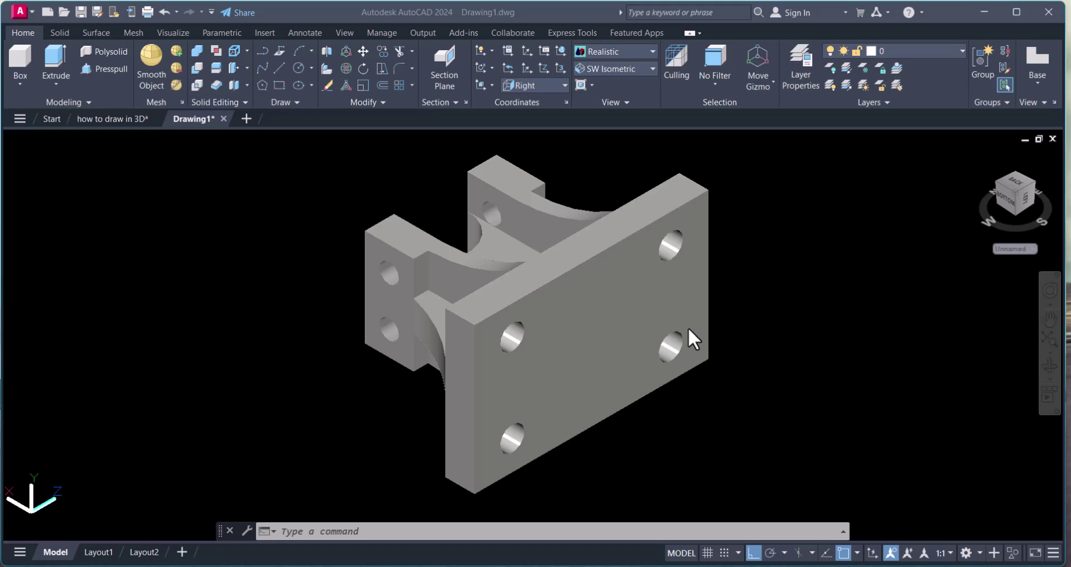
Step: Start 3DROTATE on the bracket solid with its base point at the bottom corner
click(374, 529)
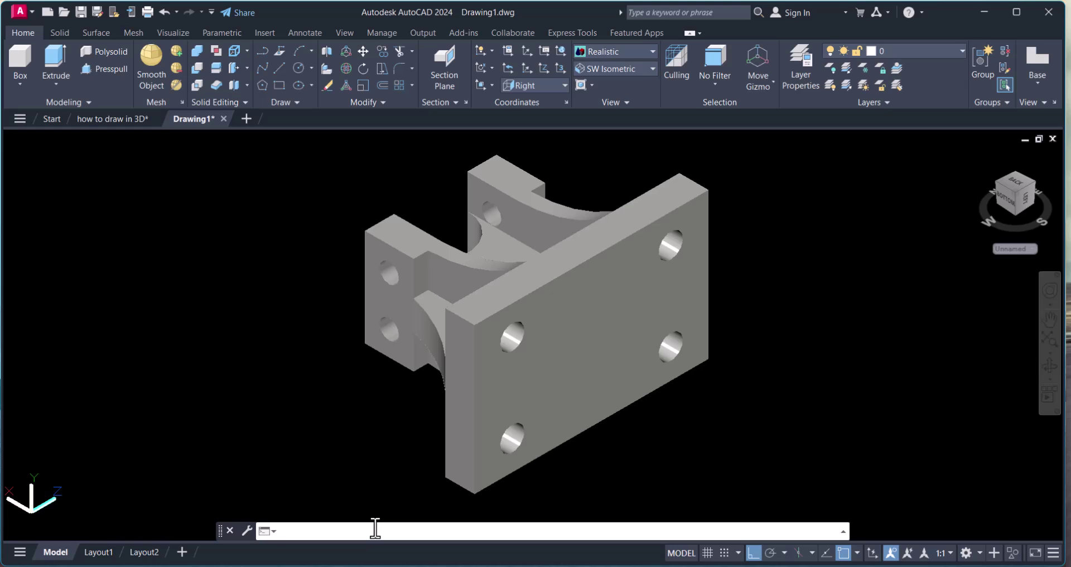
text(3r)
key(Return)
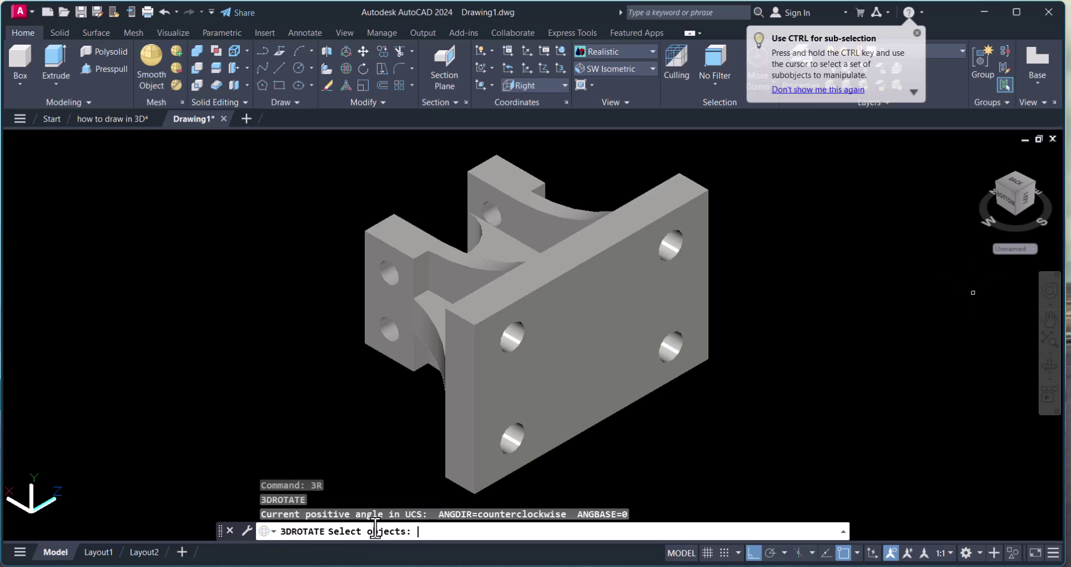
click(610, 393)
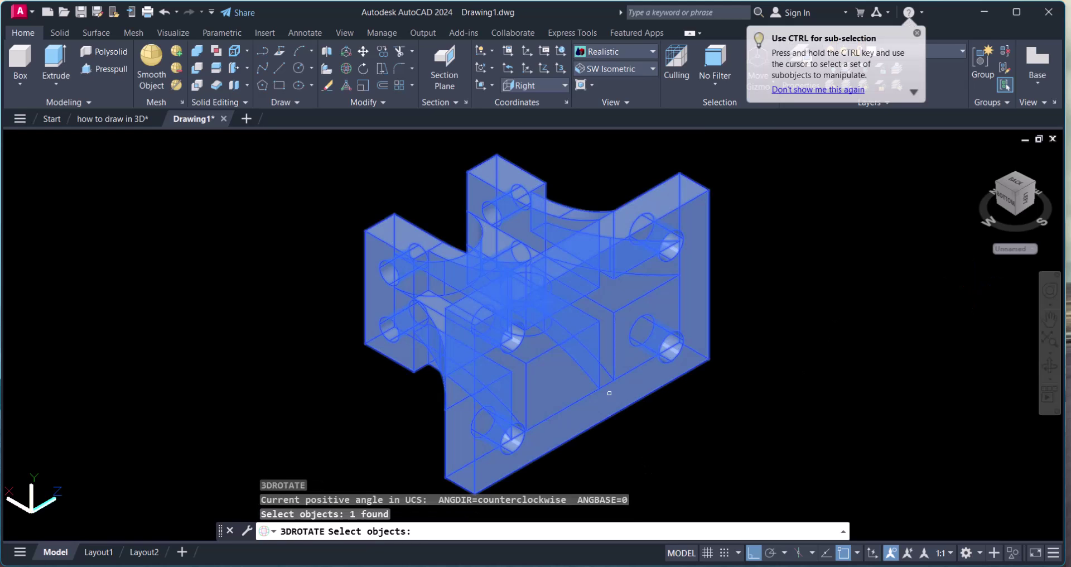
key(Return)
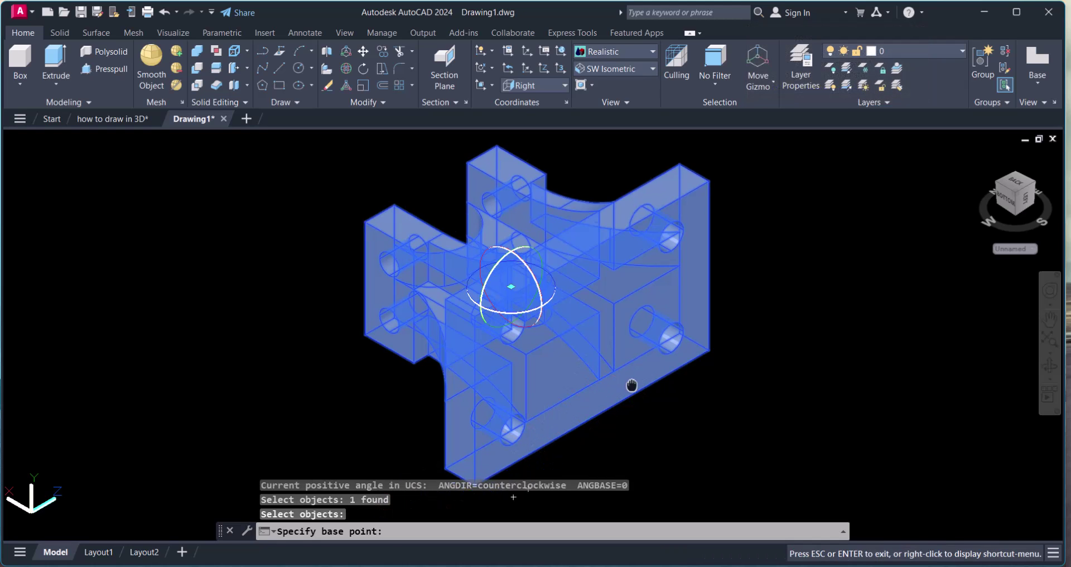
middle_drag(631, 385, 646, 357)
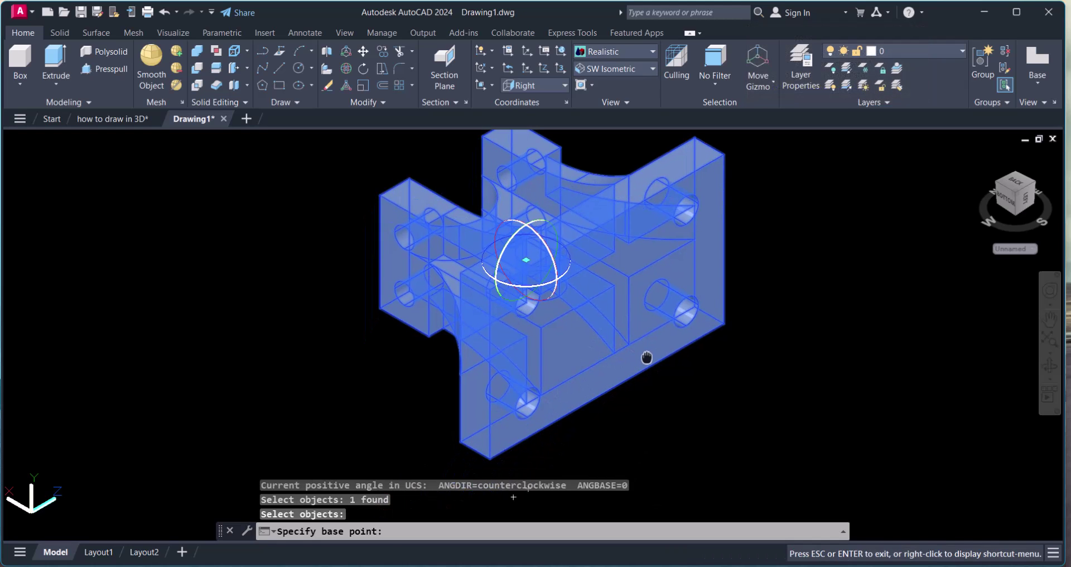
click(489, 458)
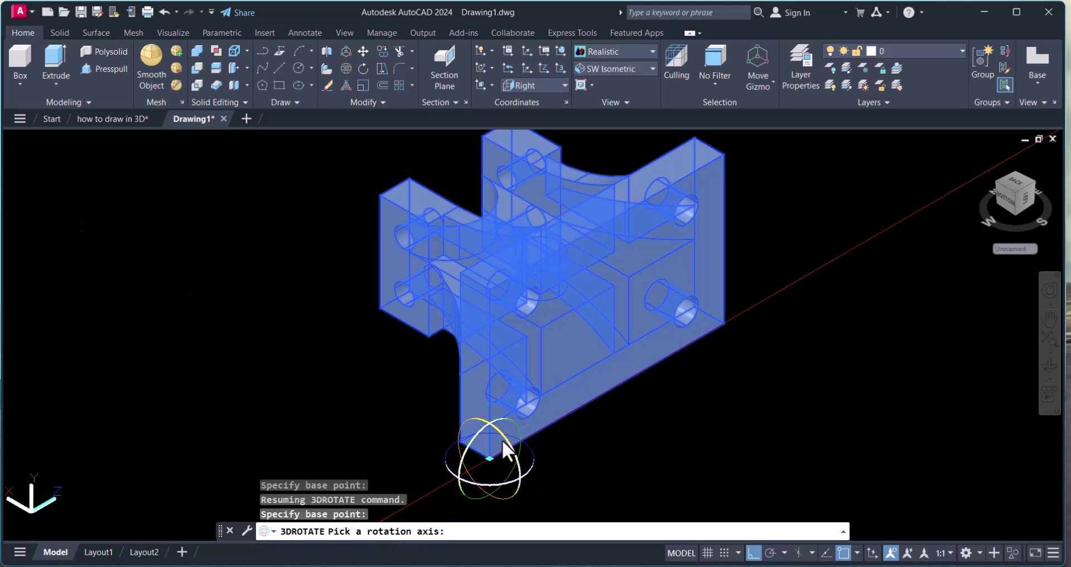
Step: Rotate the bracket 90° about the chosen gizmo axis and re-centre it in view
scroll(480, 427, up, 2)
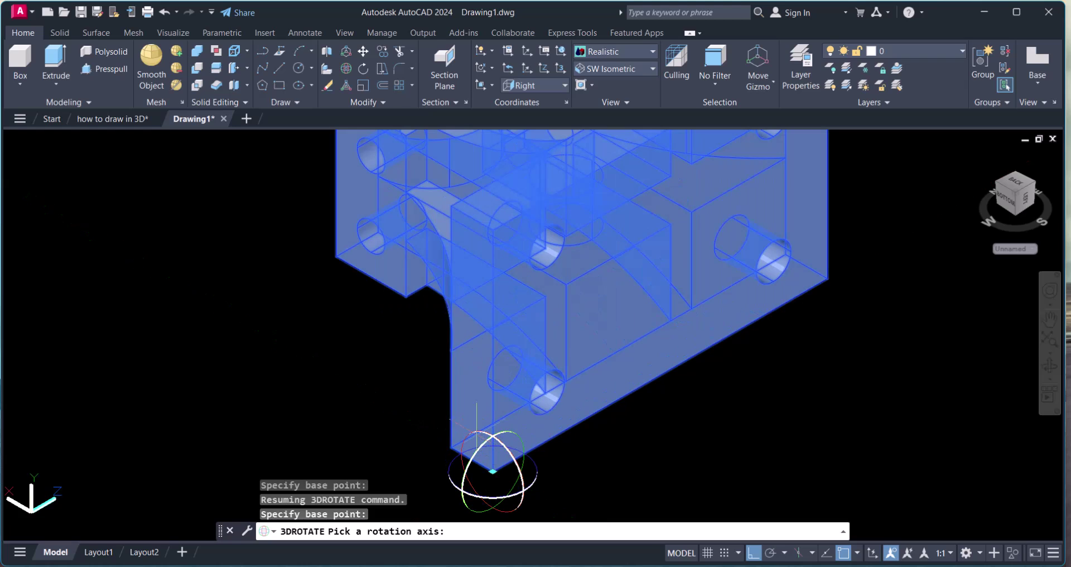
click(482, 431)
text(90)
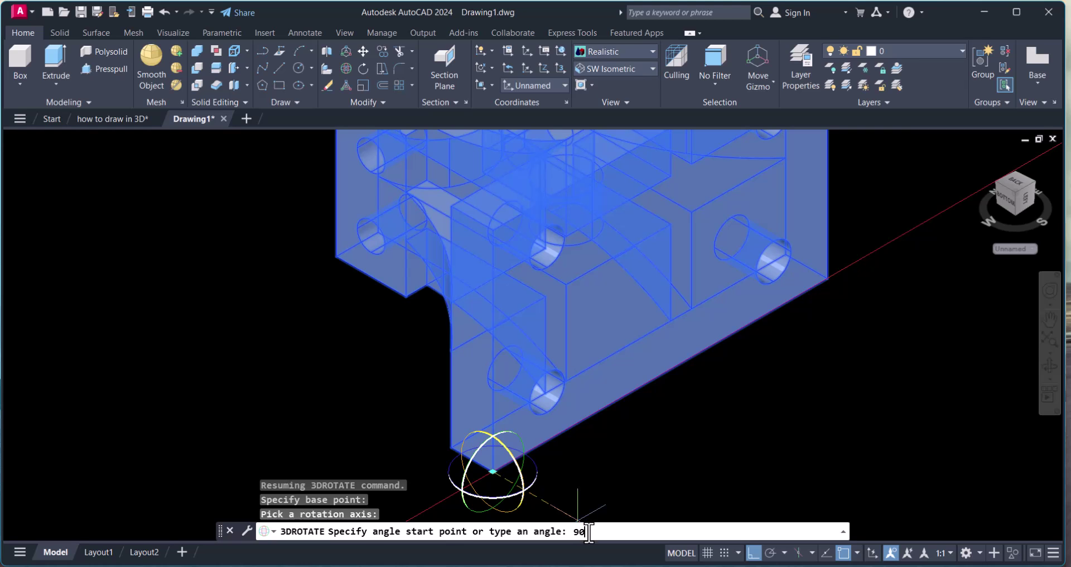
key(Return)
scroll(530, 371, down, 5)
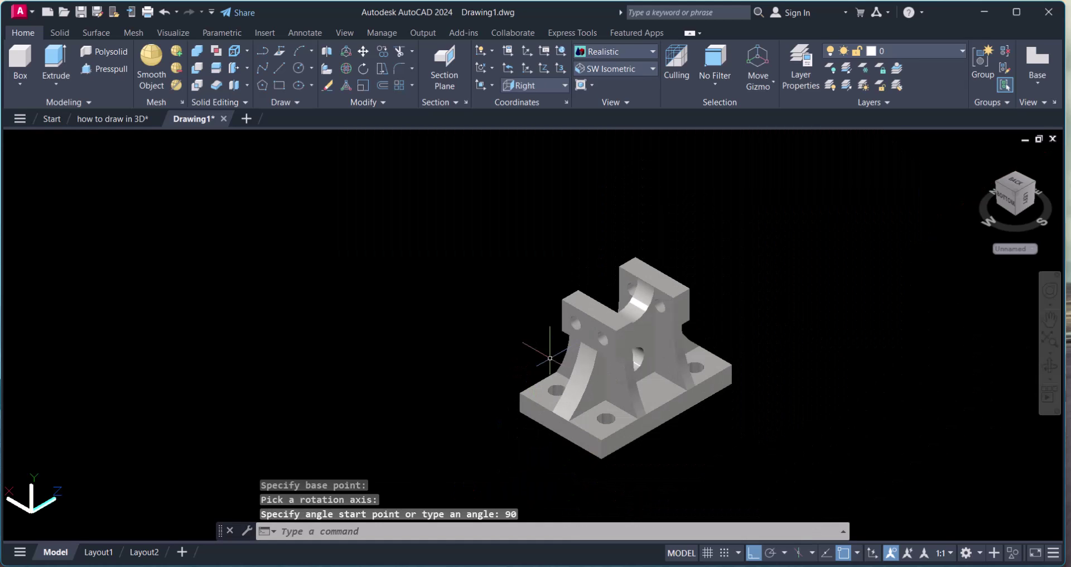
middle_drag(697, 451, 600, 402)
key(Escape)
scroll(543, 363, up, 2)
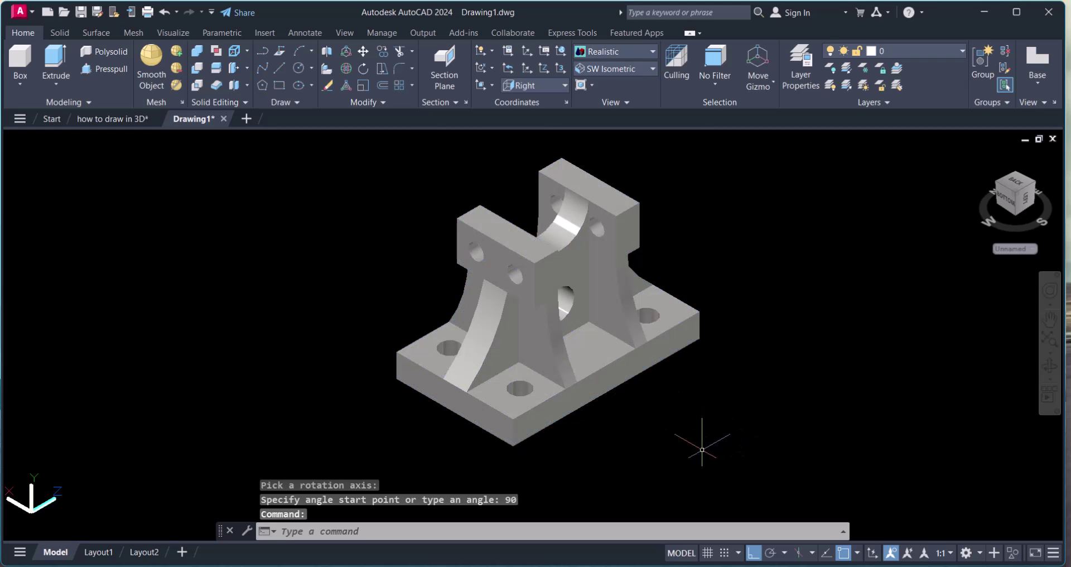
Step: Orbit the view slightly so the upright bracket faces more frontally
click(1048, 367)
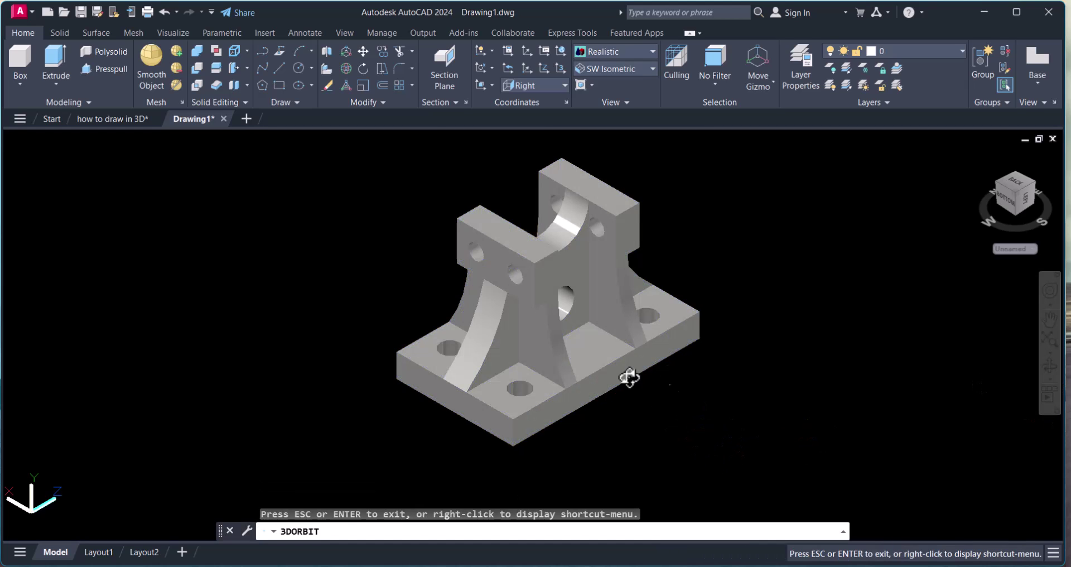
mouse_move(629, 378)
mouse_down()
mouse_move(502, 373)
mouse_move(354, 342)
mouse_move(626, 364)
mouse_move(531, 339)
mouse_move(492, 358)
mouse_move(625, 376)
mouse_move(538, 365)
mouse_up()
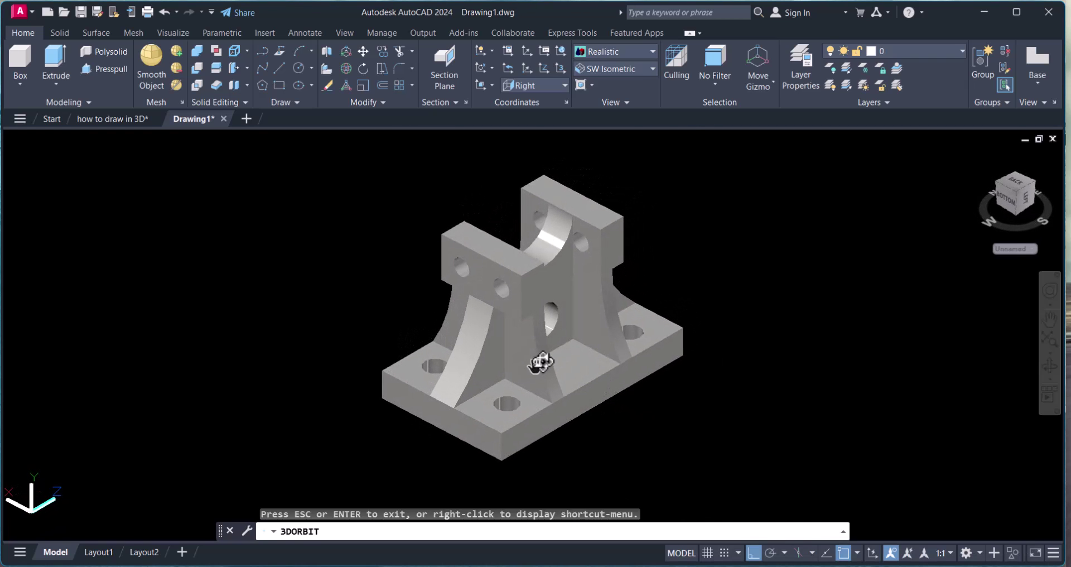
key(Escape)
click(332, 530)
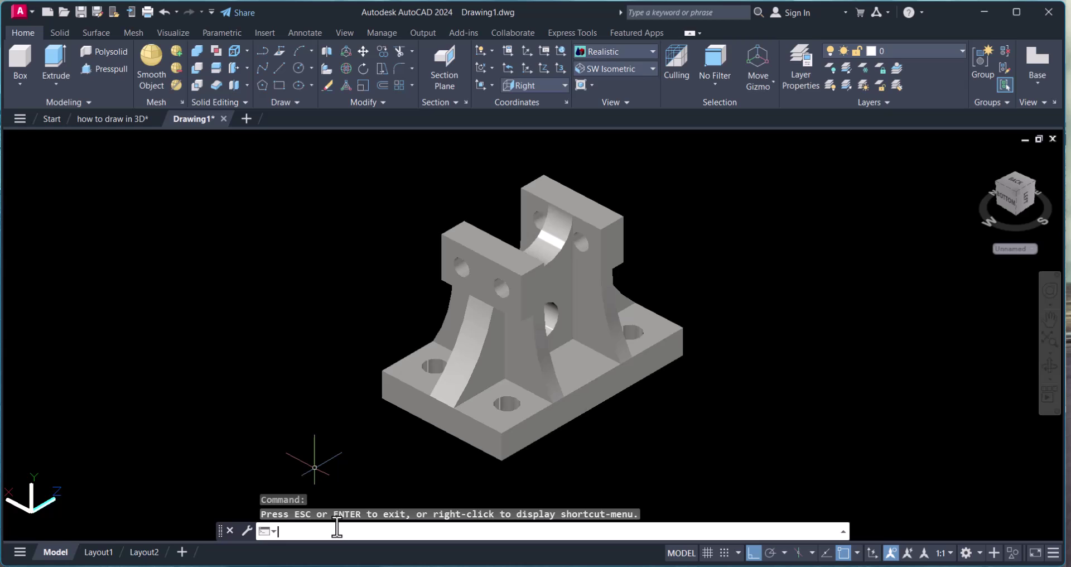
Step: Rotate the bracket 90° about the Y axis at its bottom corner, then zoom extents
text(3R)
key(Return)
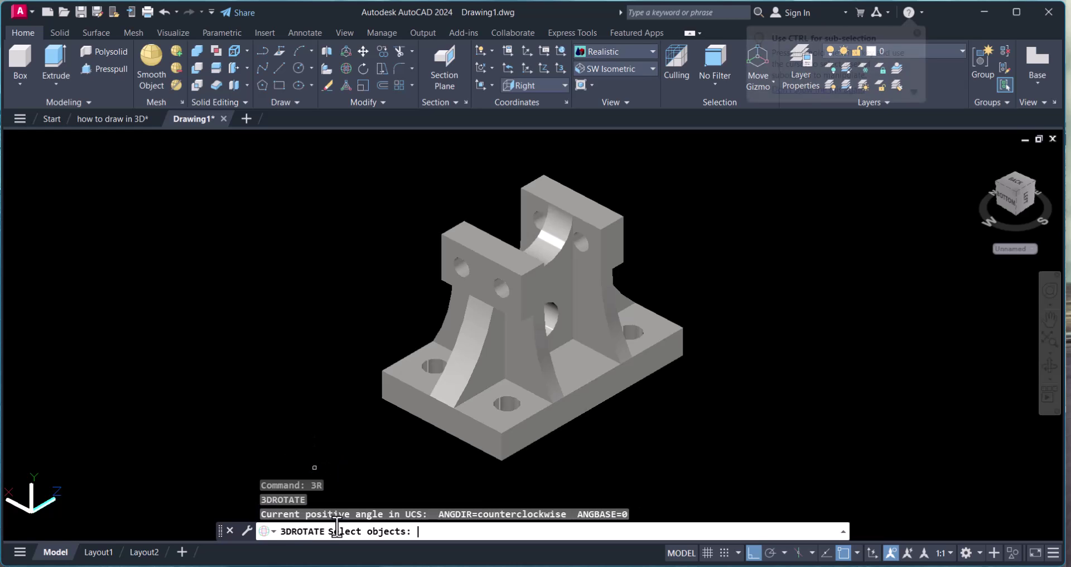
click(546, 431)
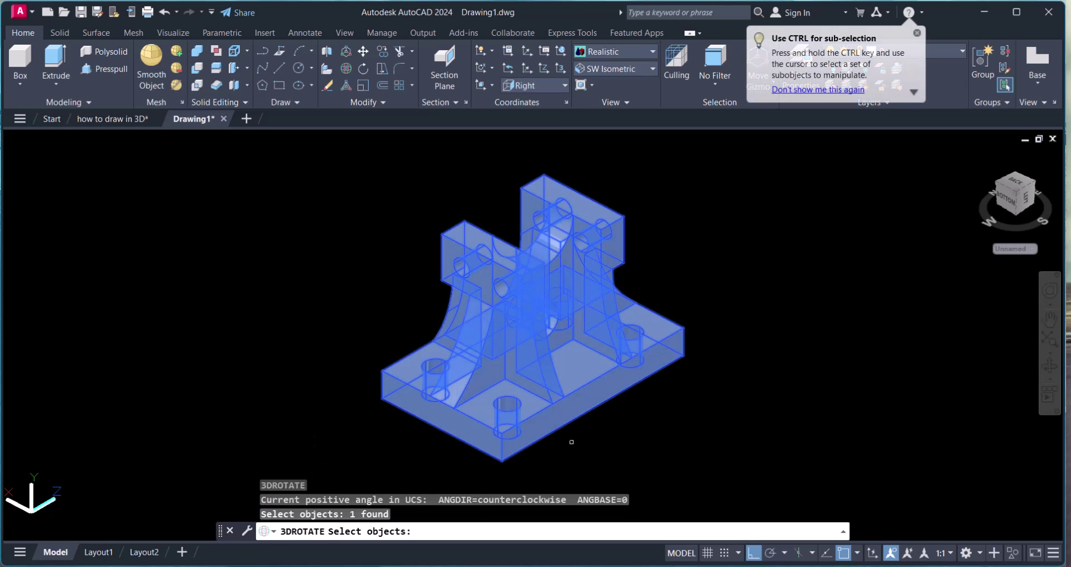
key(Return)
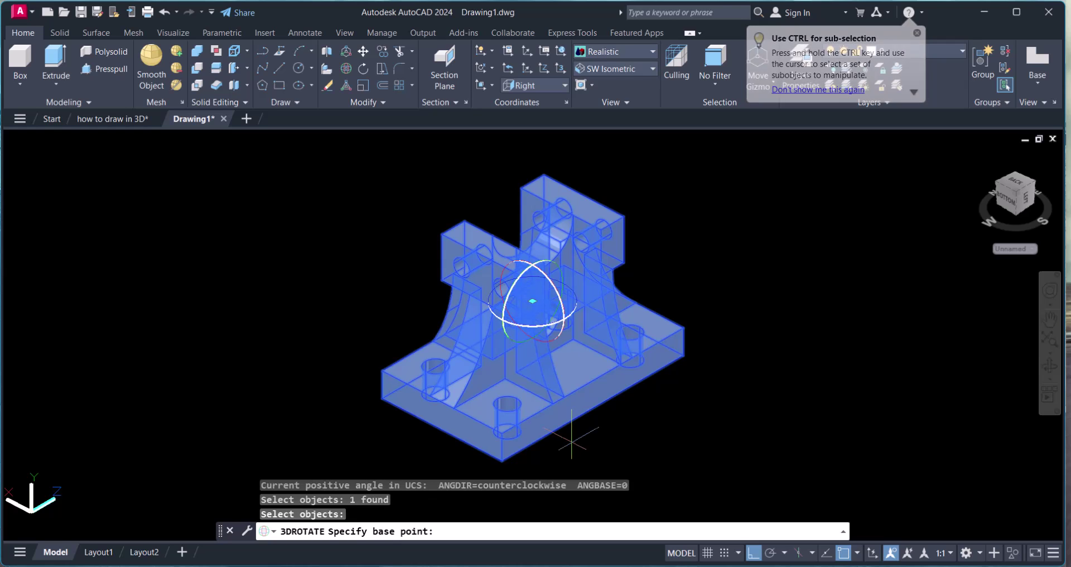
click(501, 461)
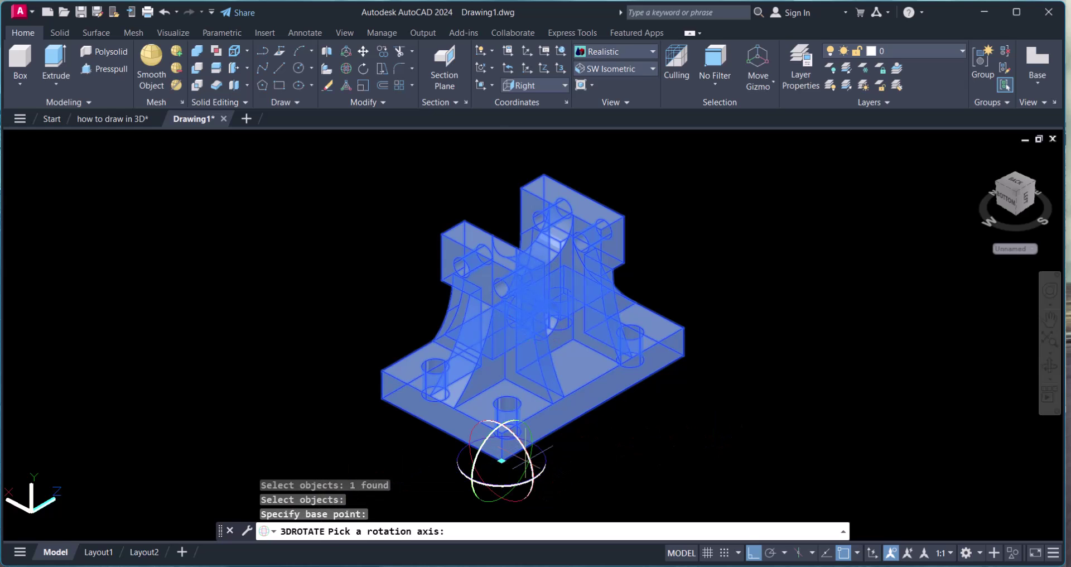
scroll(529, 457, up, 2)
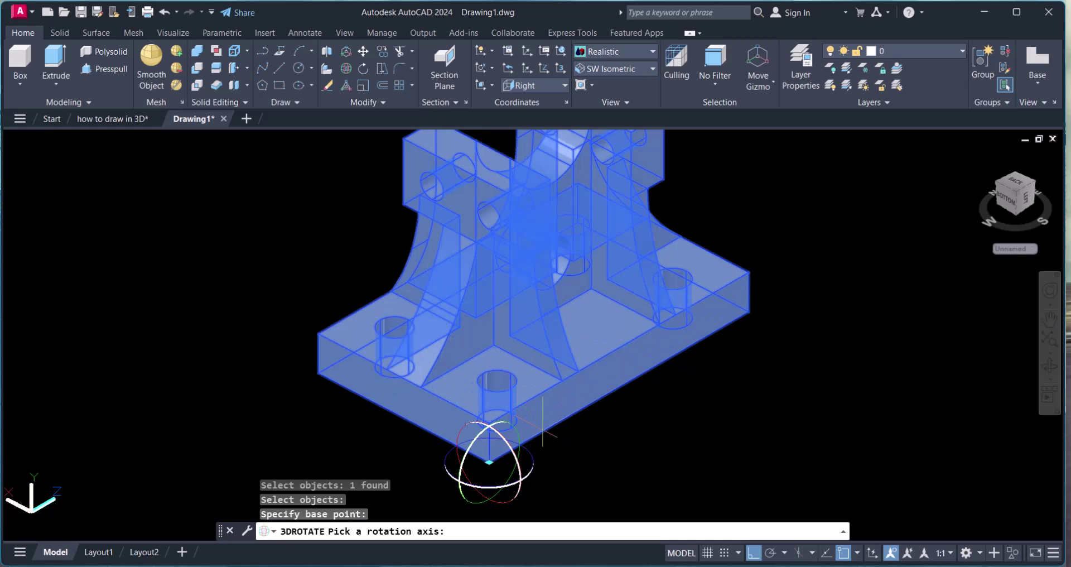
click(510, 423)
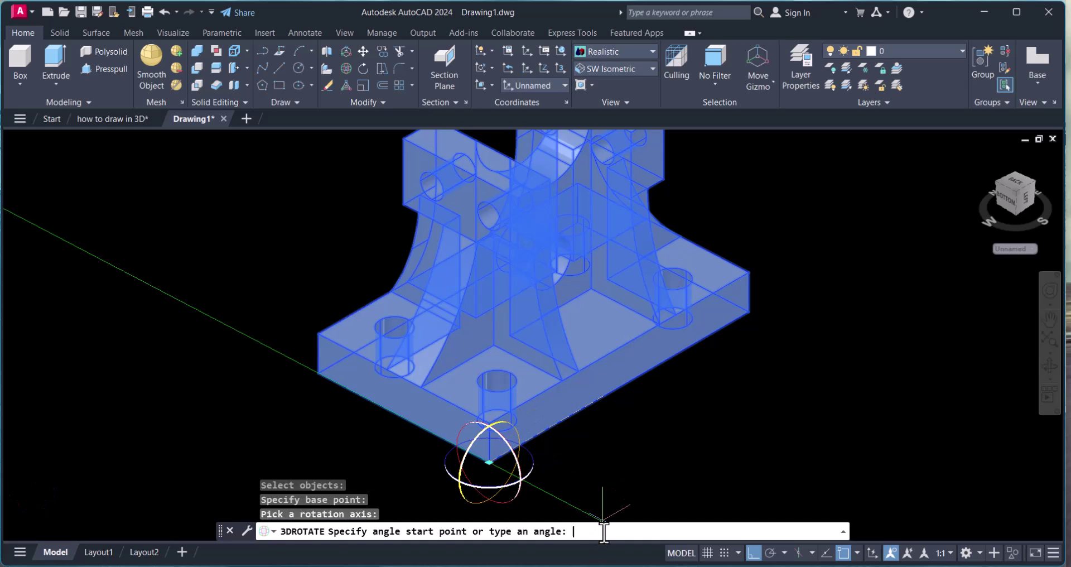
text(90)
key(Return)
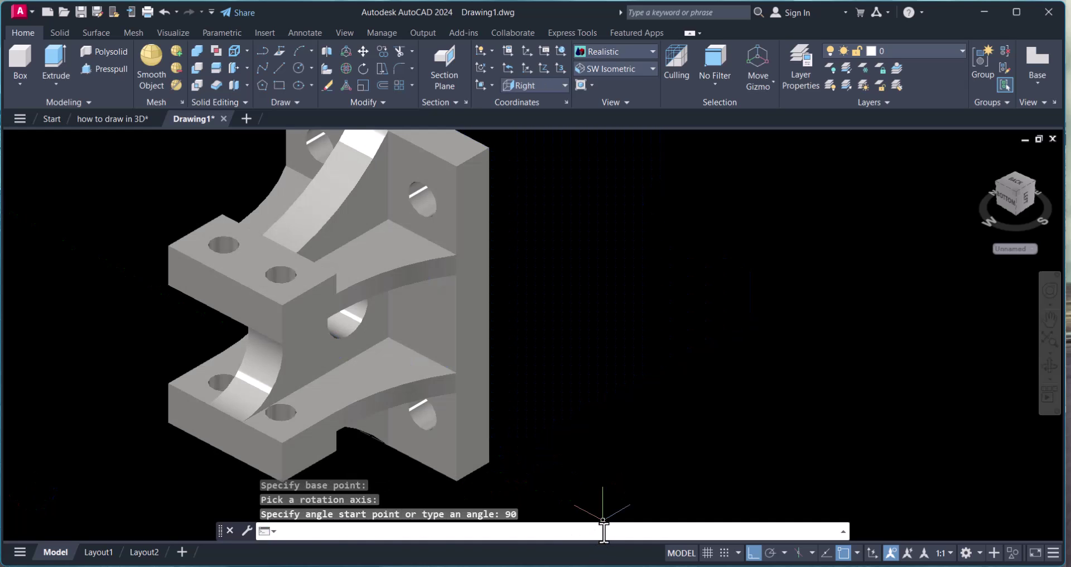
middle_click(617, 370)
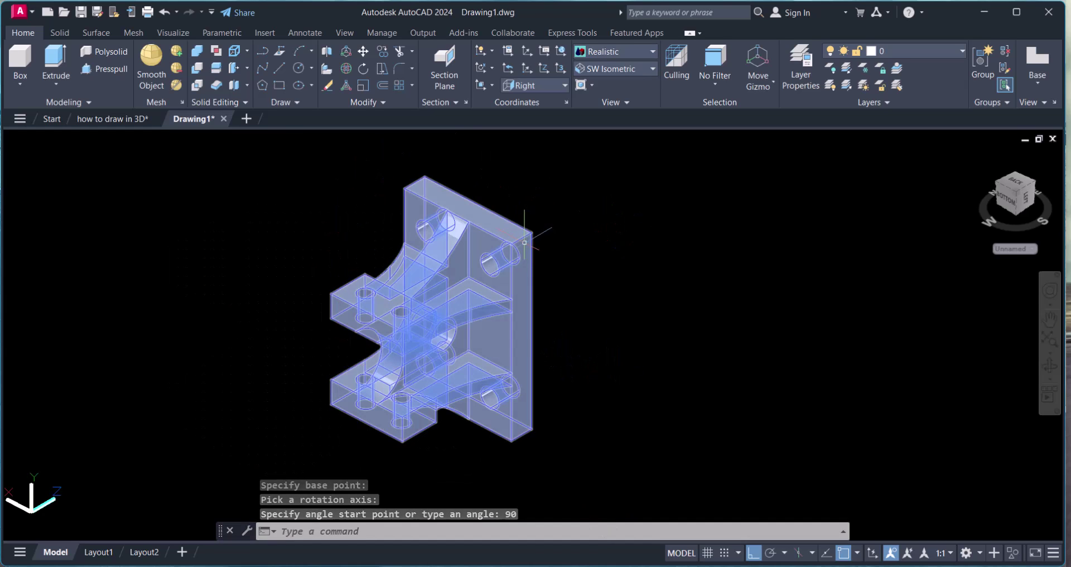
key(Escape)
Step: Rotate the bracket 90° about a vertical axis pivoting at the back plate's top corner
click(415, 536)
text(3R)
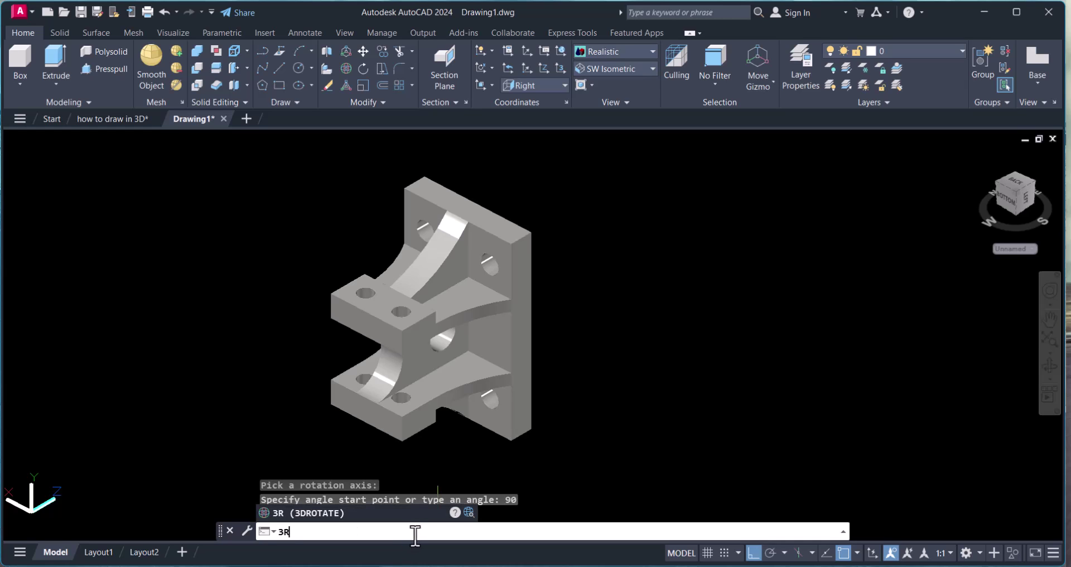
key(Return)
click(522, 366)
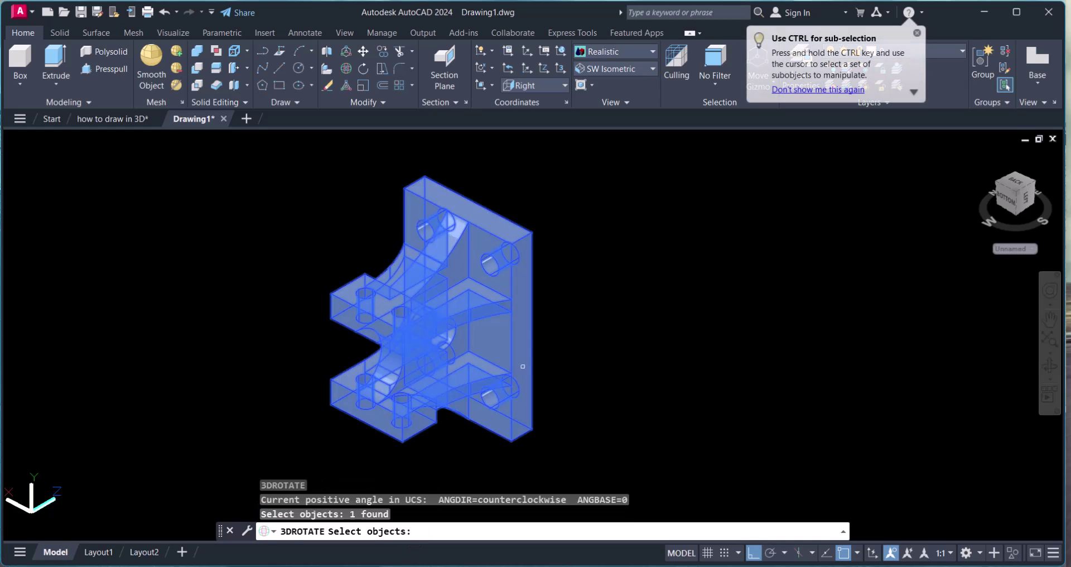
key(Return)
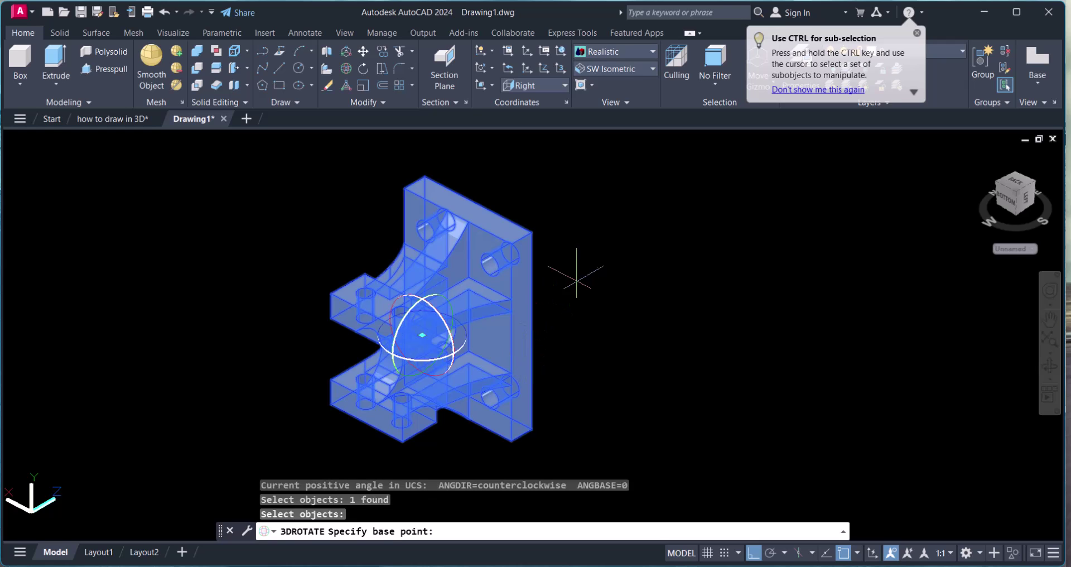
click(531, 232)
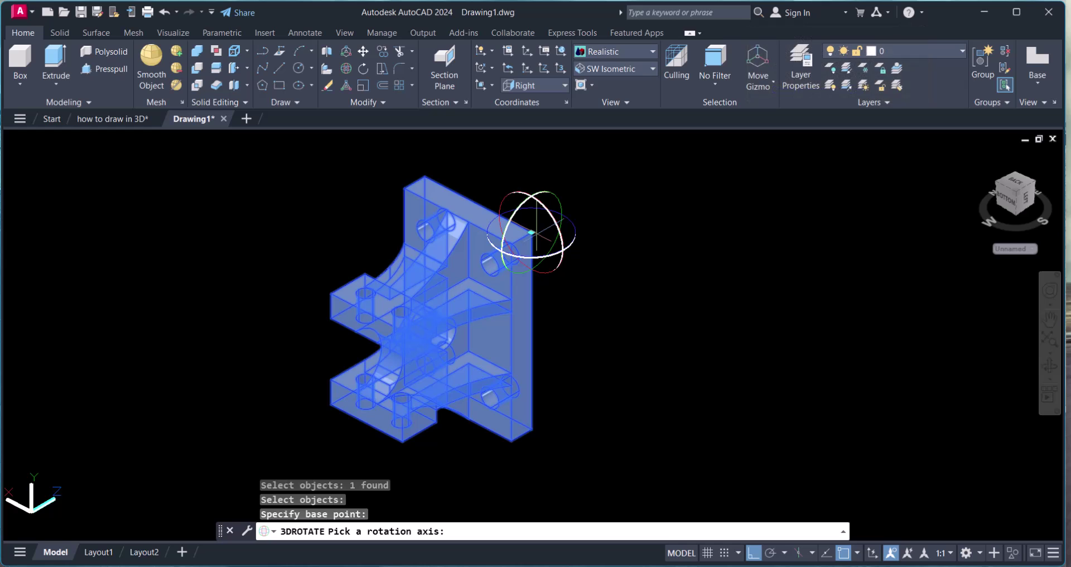
click(571, 239)
text(90)
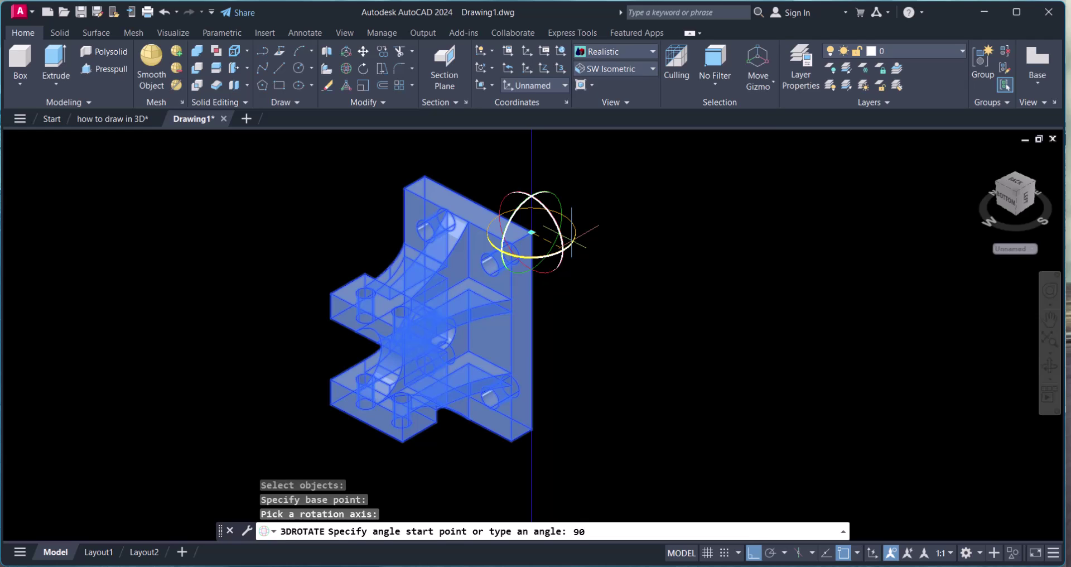
key(Return)
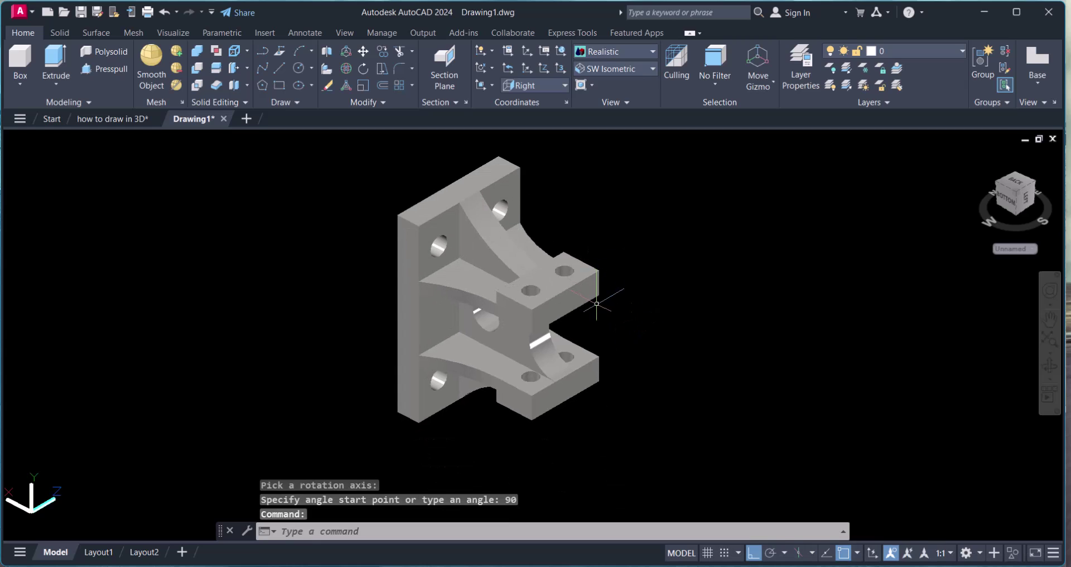
key(Escape)
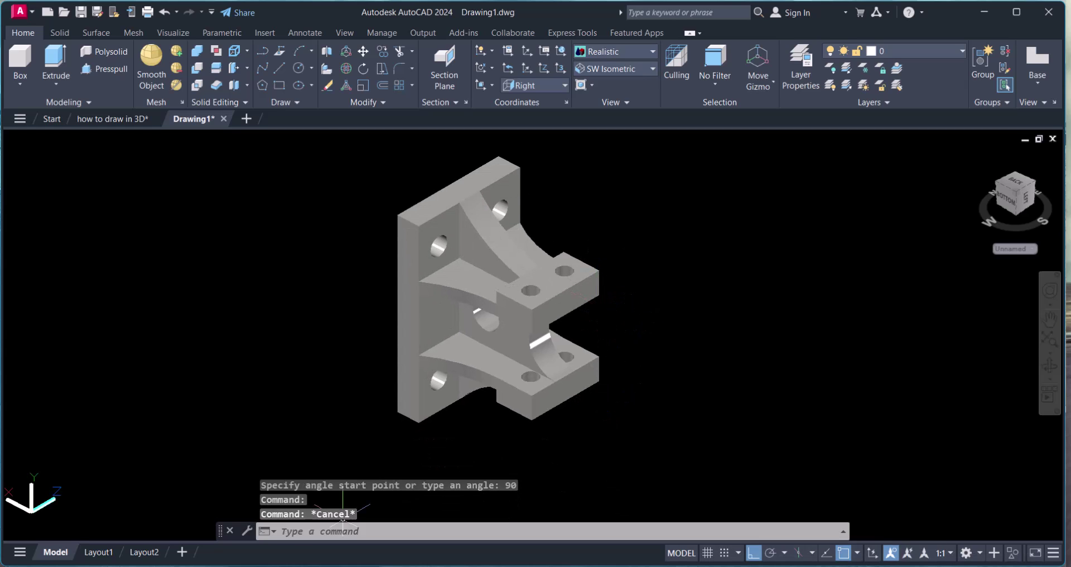
Step: Start 3DROTATE on the bracket with the base point at its upper-left corner
click(392, 530)
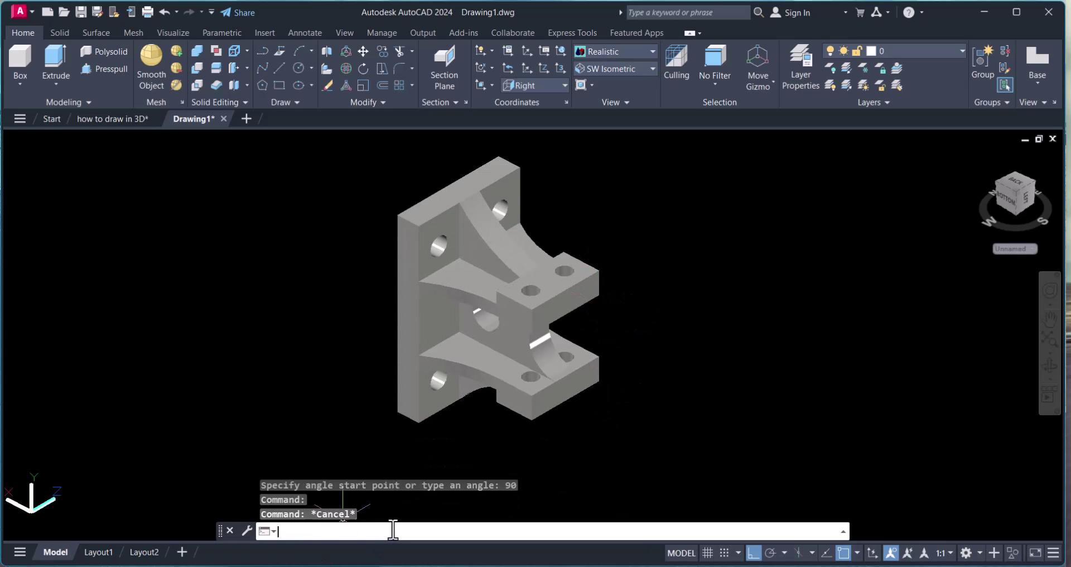
text(3drotate)
key(Return)
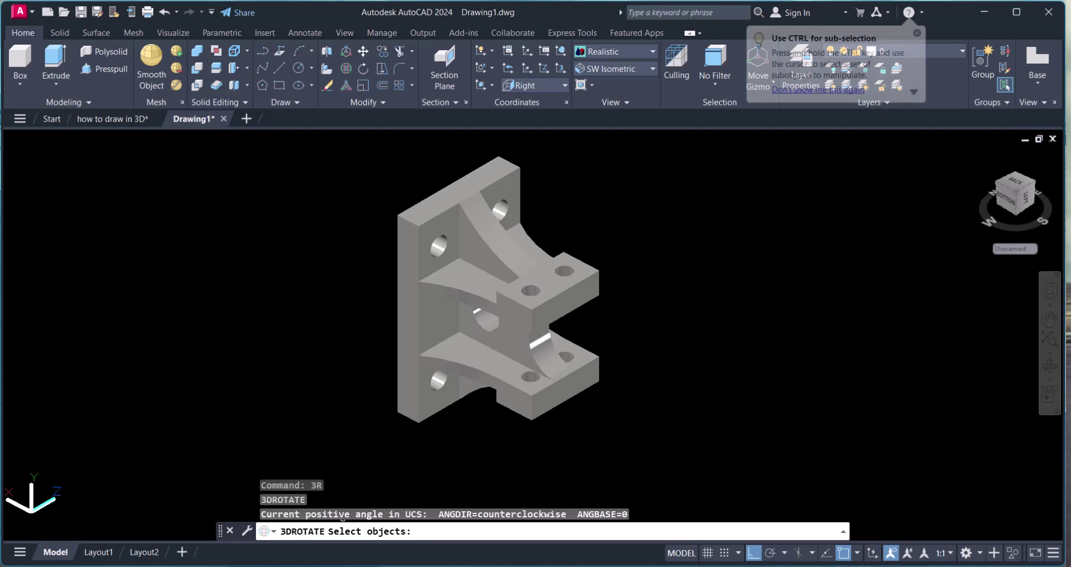
click(459, 324)
key(Return)
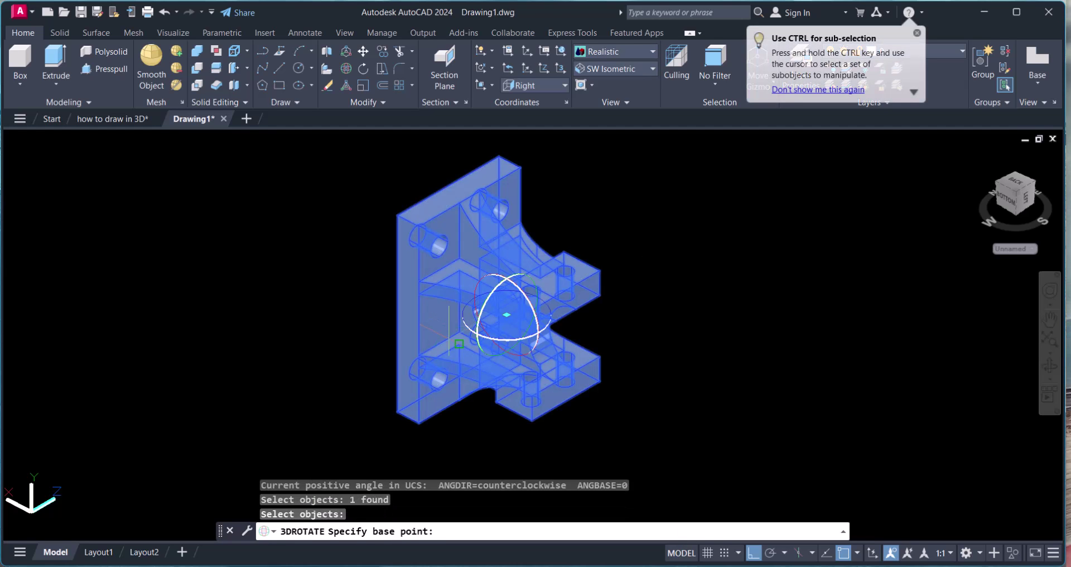
click(397, 215)
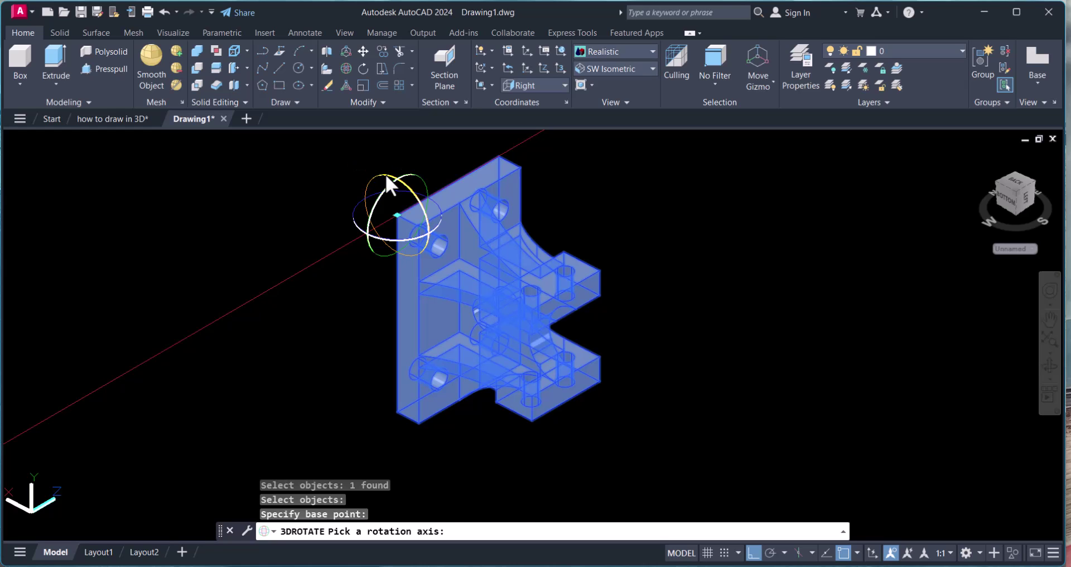
Step: Pick the axis and angle end point so the base plate lies flat, uprights standing
click(386, 174)
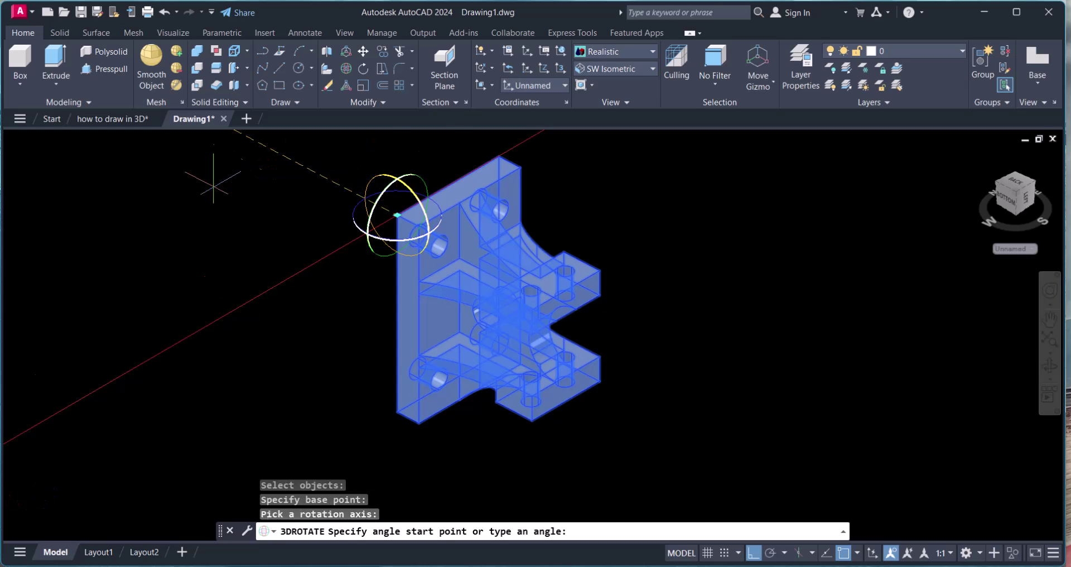
scroll(212, 185, down, 3)
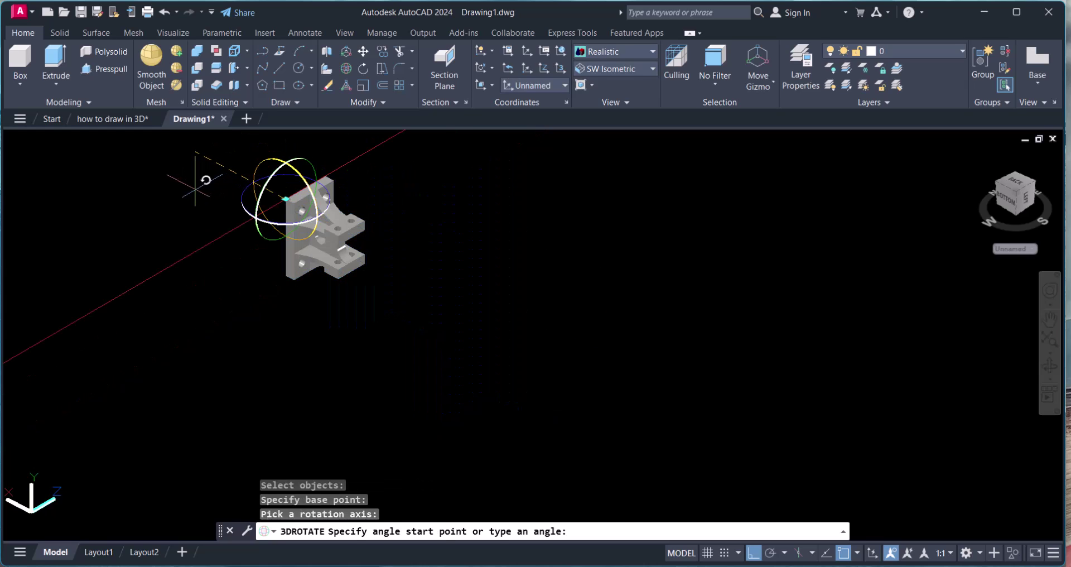
key(Return)
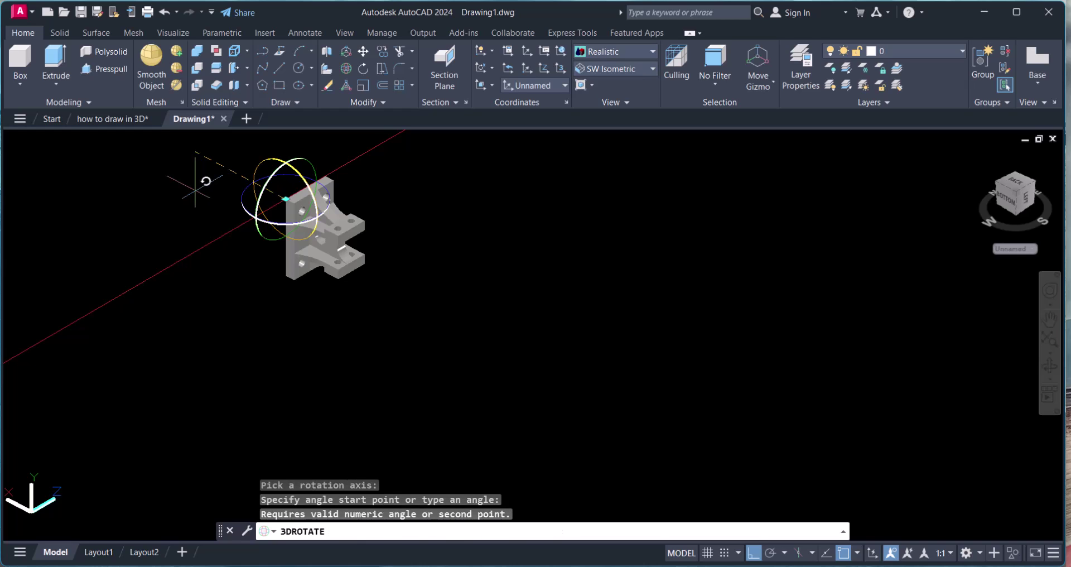
key(Return)
middle_drag(281, 289, 348, 390)
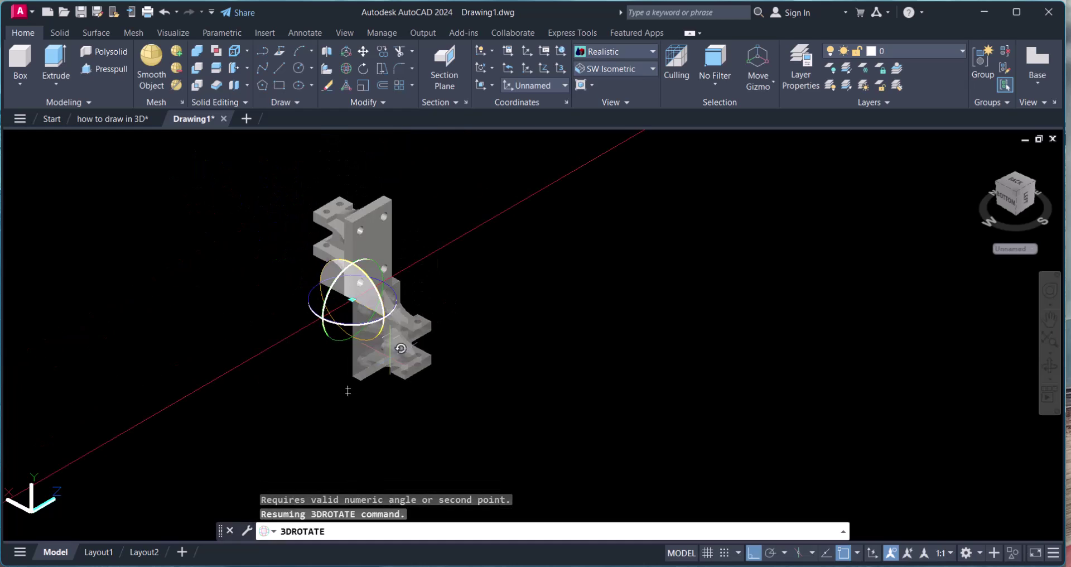
click(320, 341)
scroll(400, 315, up, 2)
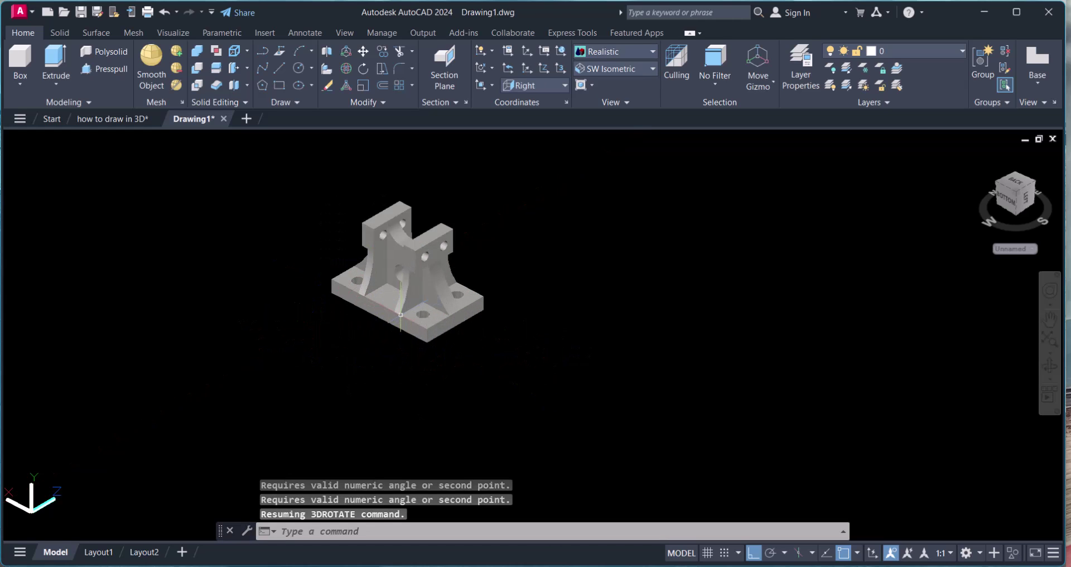
scroll(400, 315, up, 2)
key(Escape)
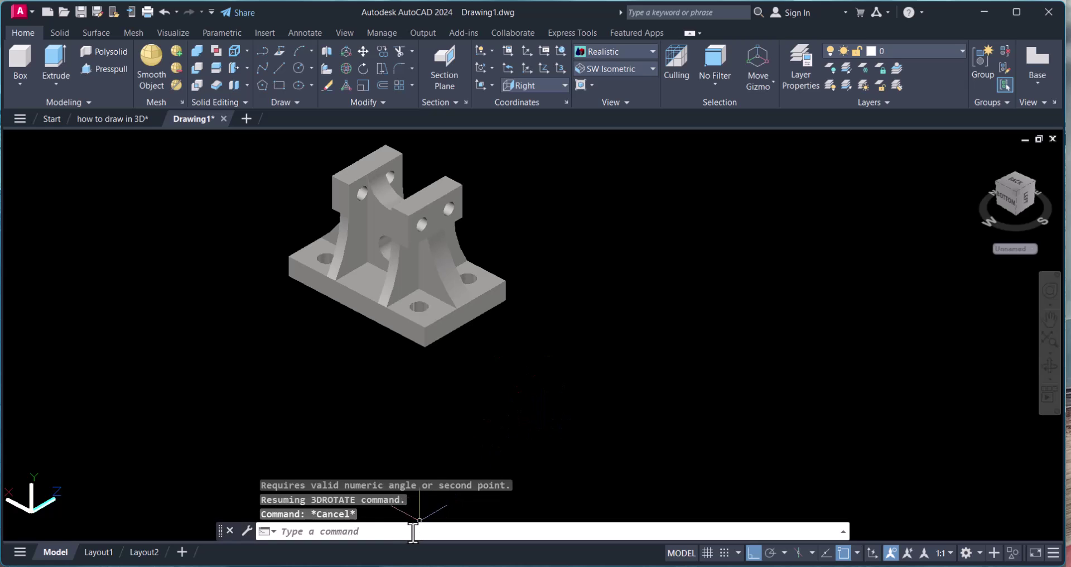
click(413, 532)
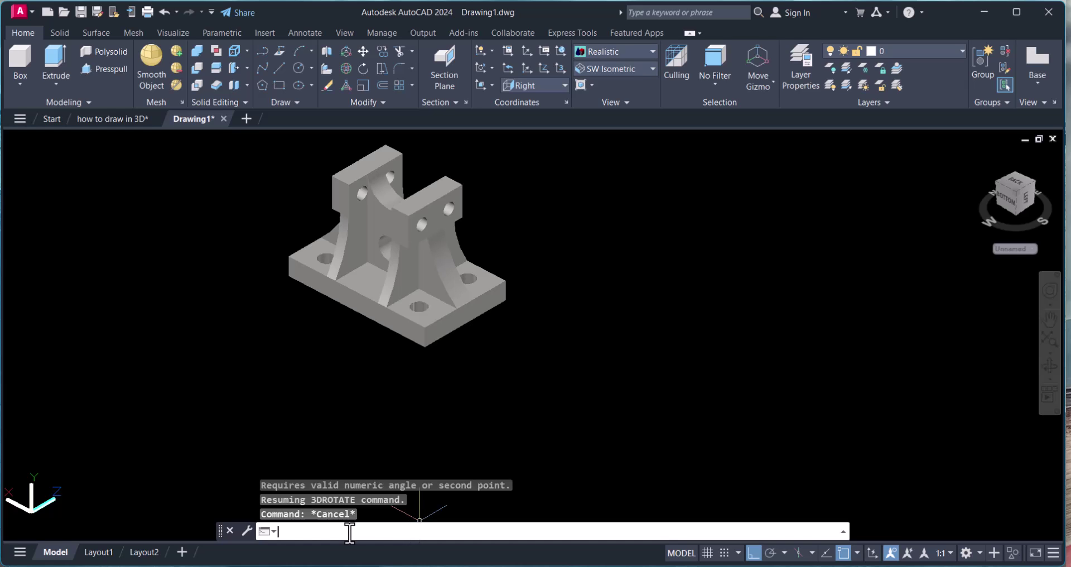
text(3do)
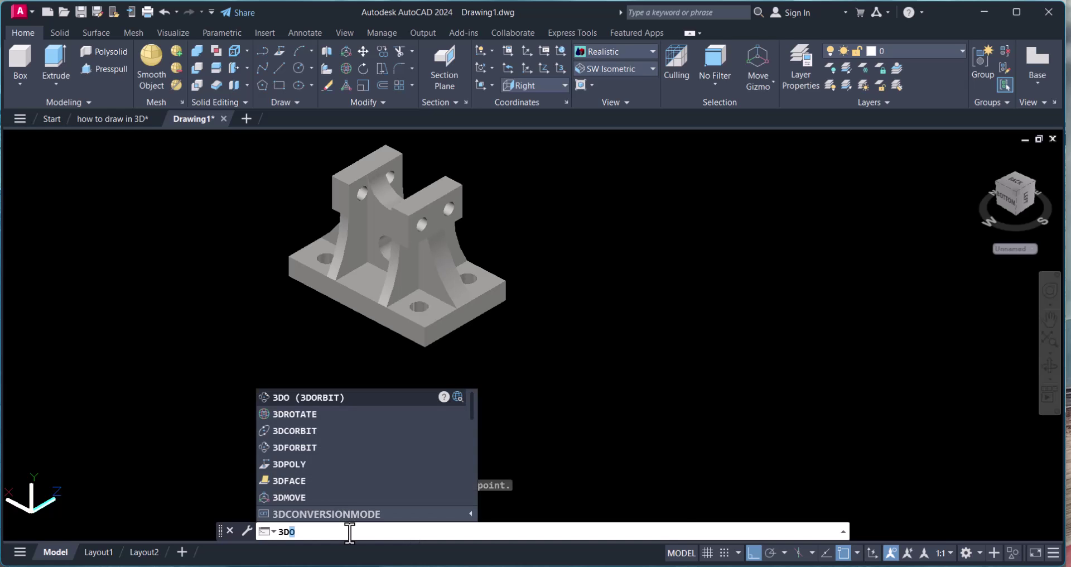
key(Return)
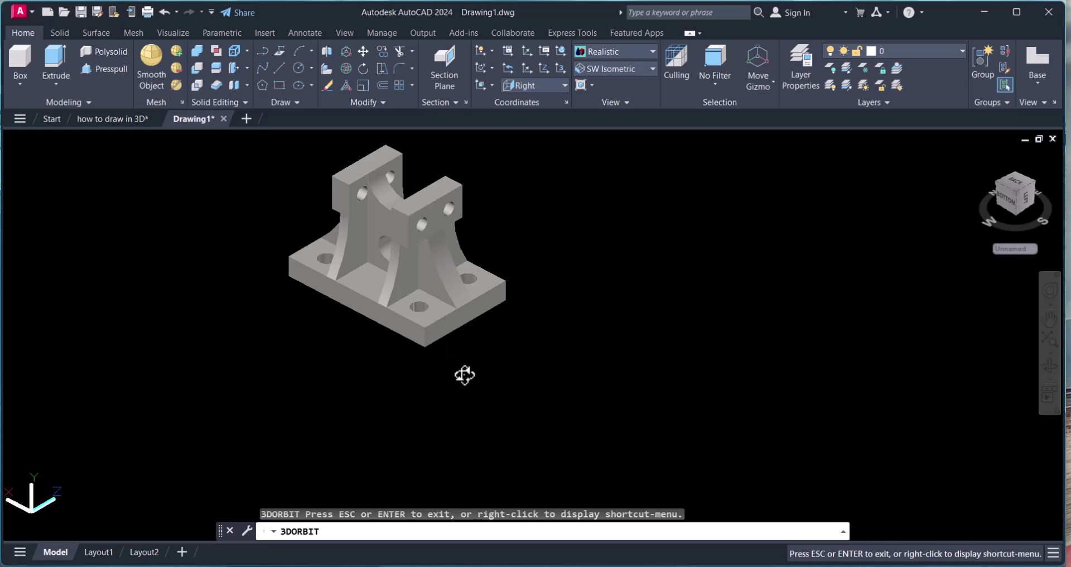
key(Escape)
text(3)
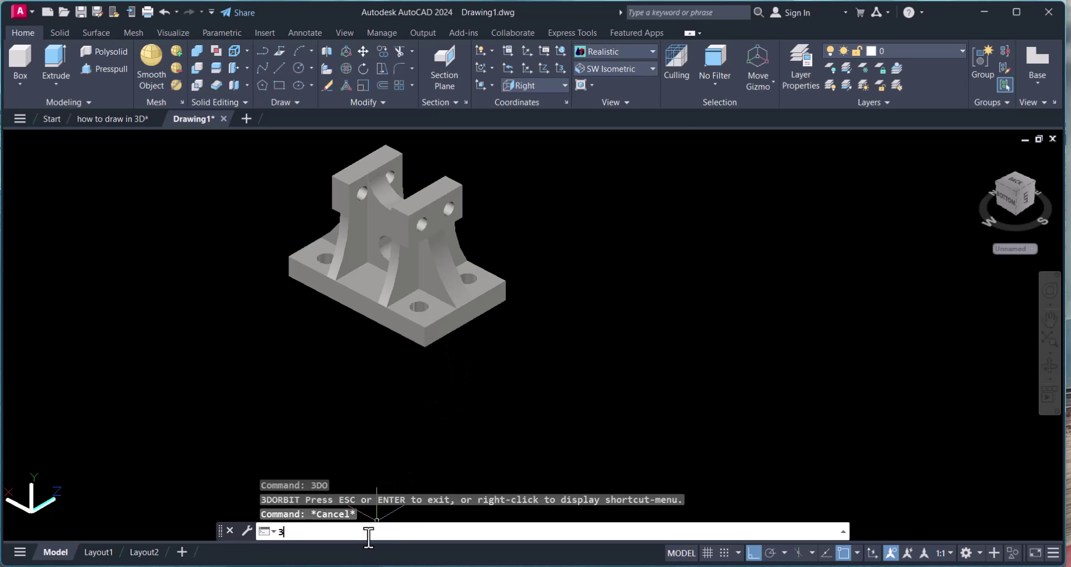
Step: Rotate the bracket 30° about the Z axis from a base point below it
text(R)
key(Return)
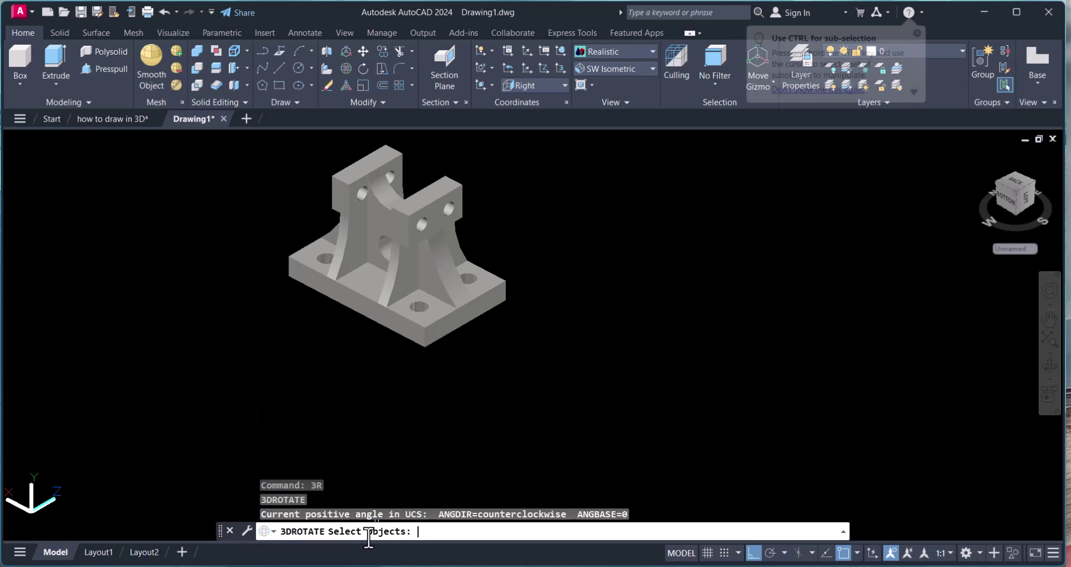
click(458, 309)
key(Return)
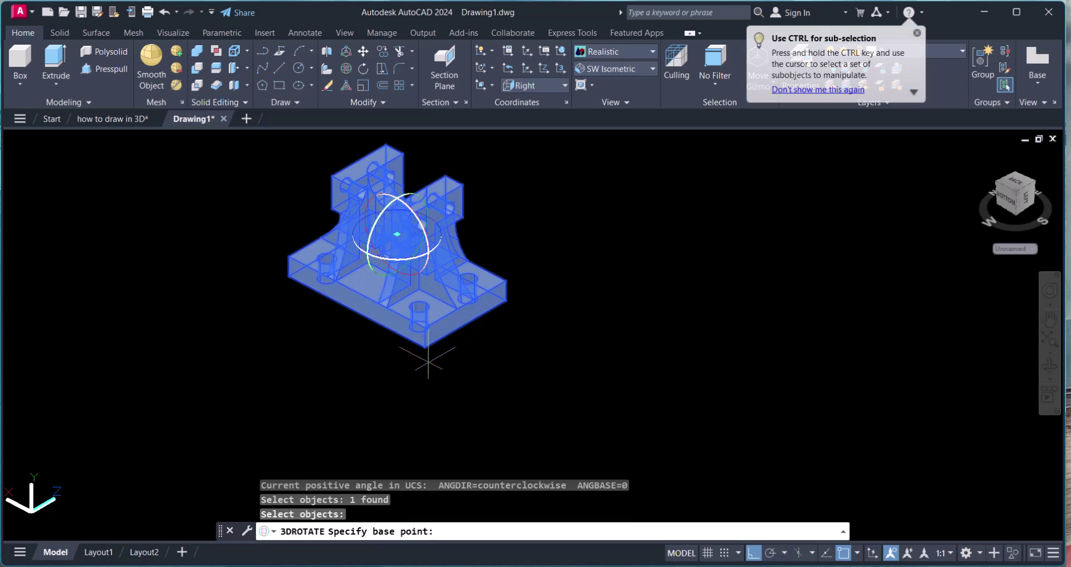
click(424, 347)
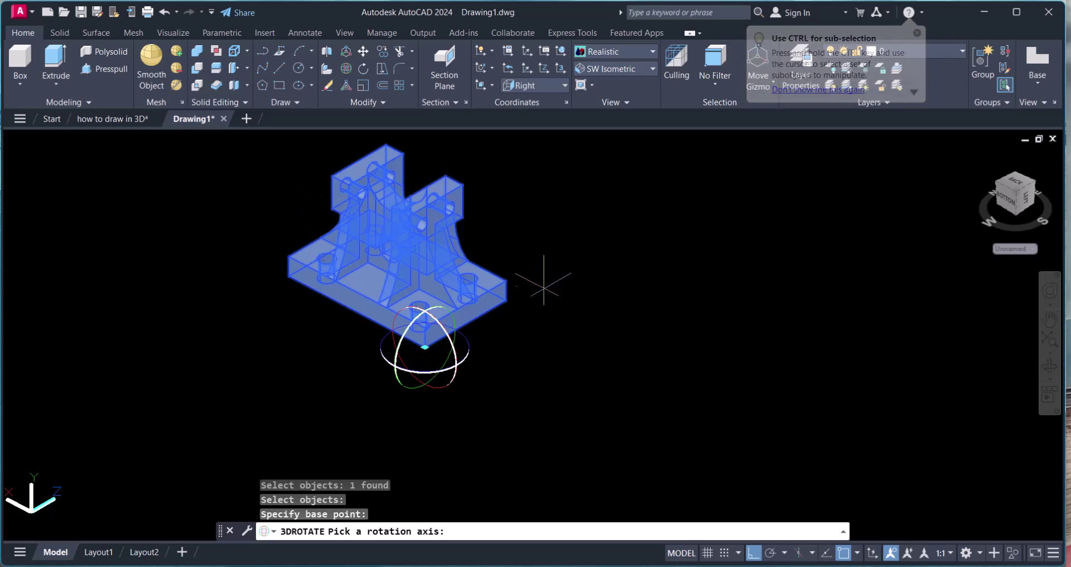
scroll(466, 359, up, 4)
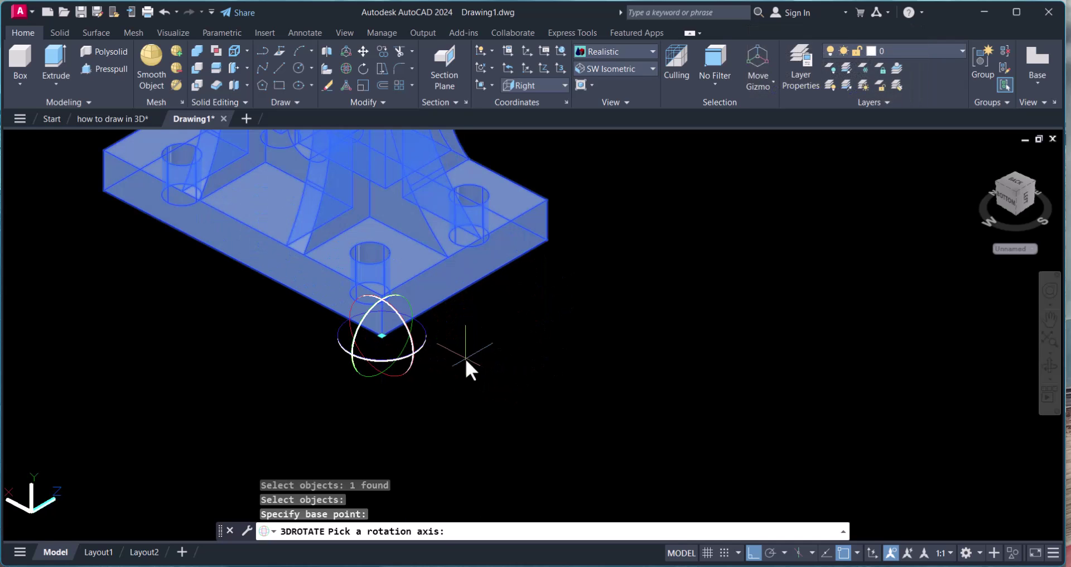
click(423, 344)
text(30)
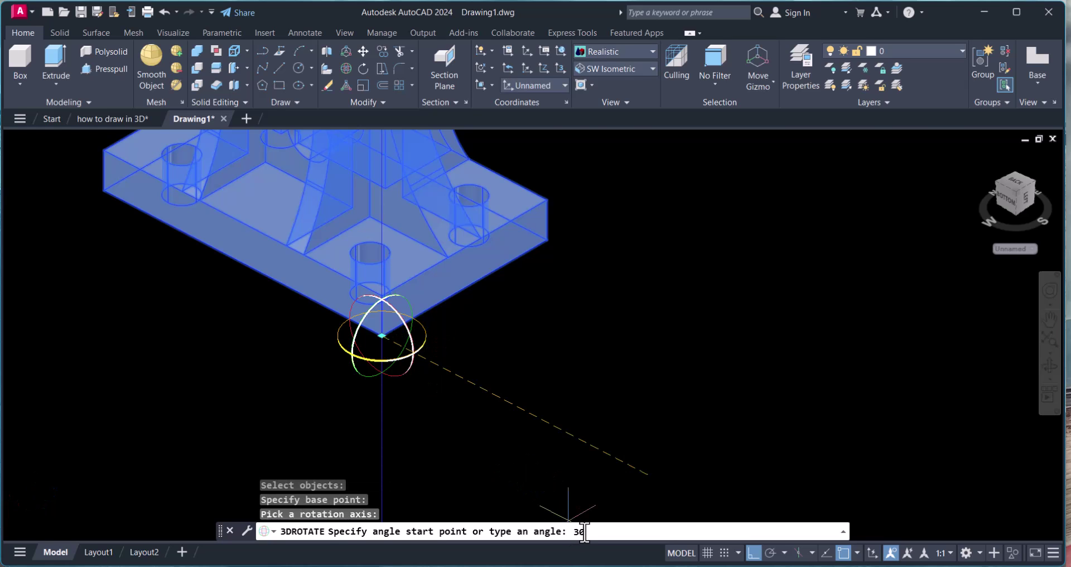
key(Return)
scroll(447, 416, down, 3)
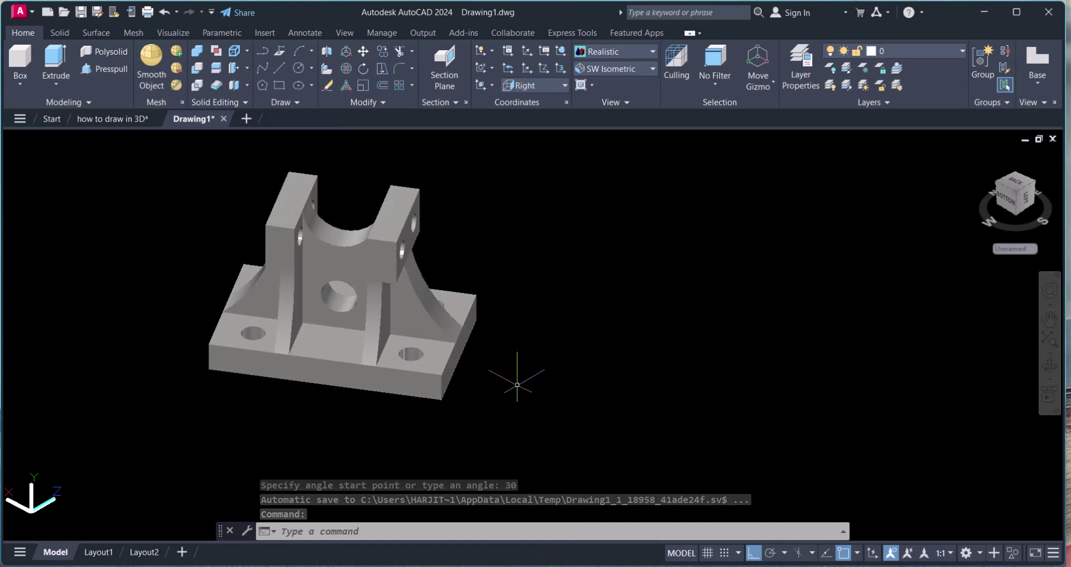
Step: Switch to the SW Isometric view, then briefly enter and exit 3DORBIT
click(634, 69)
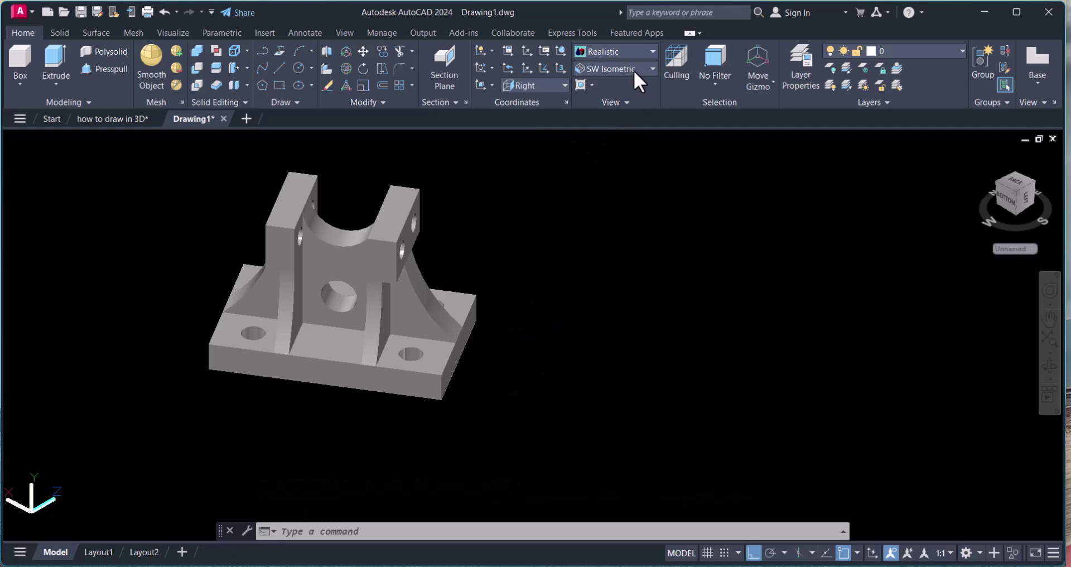
click(602, 166)
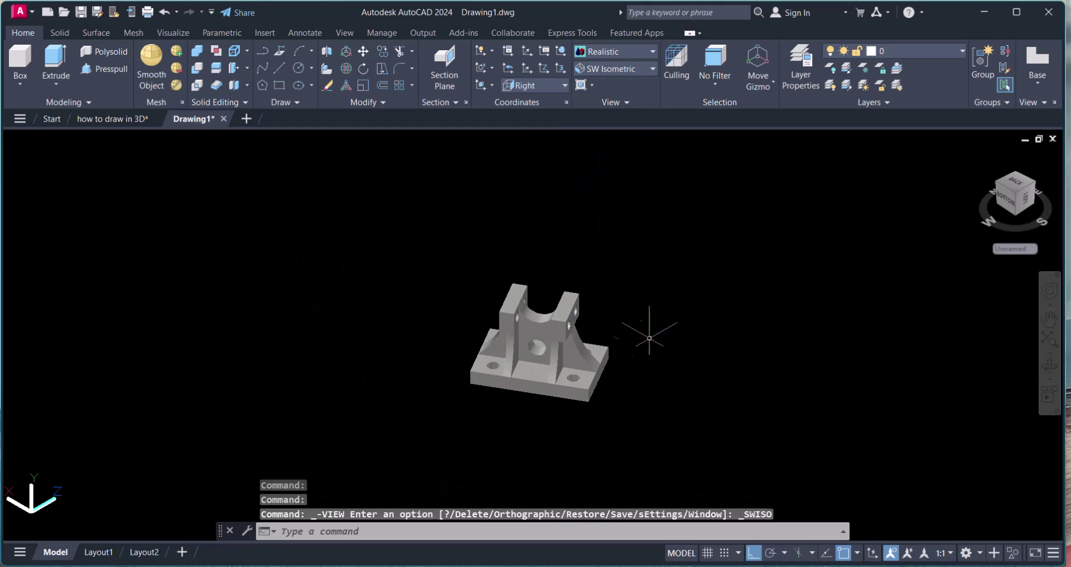
key(Escape)
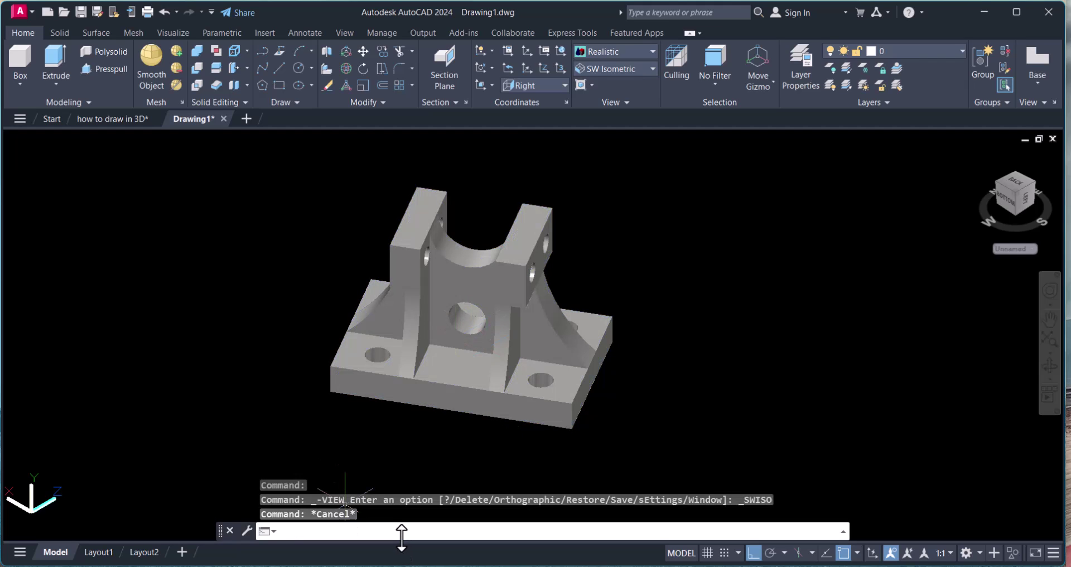
text(3do)
key(Return)
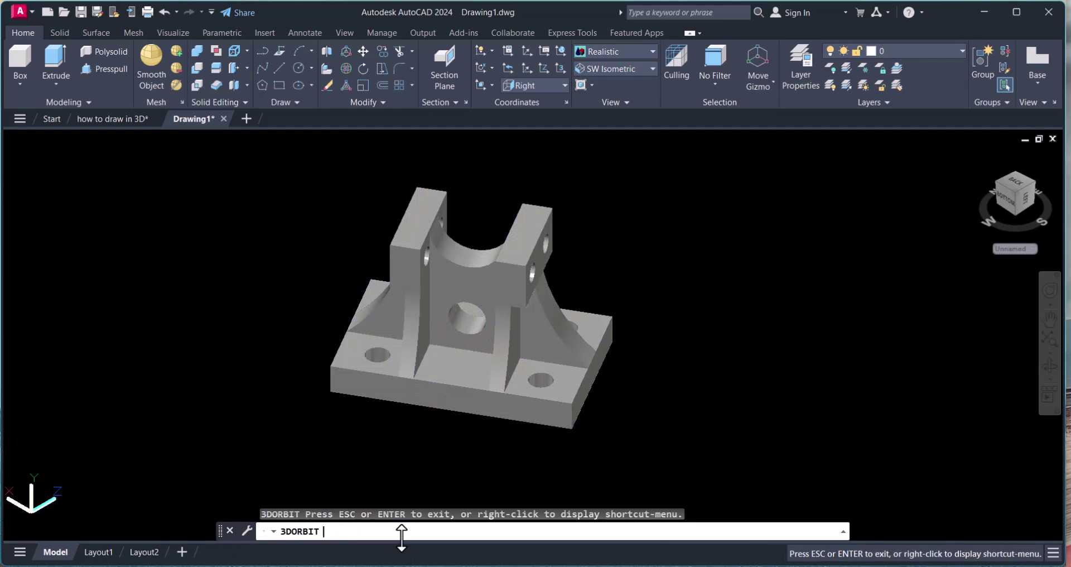
key(Escape)
key(Escape)
Step: Rotate the bracket −30° about a vertical axis at the base plate's right corner
text(3r)
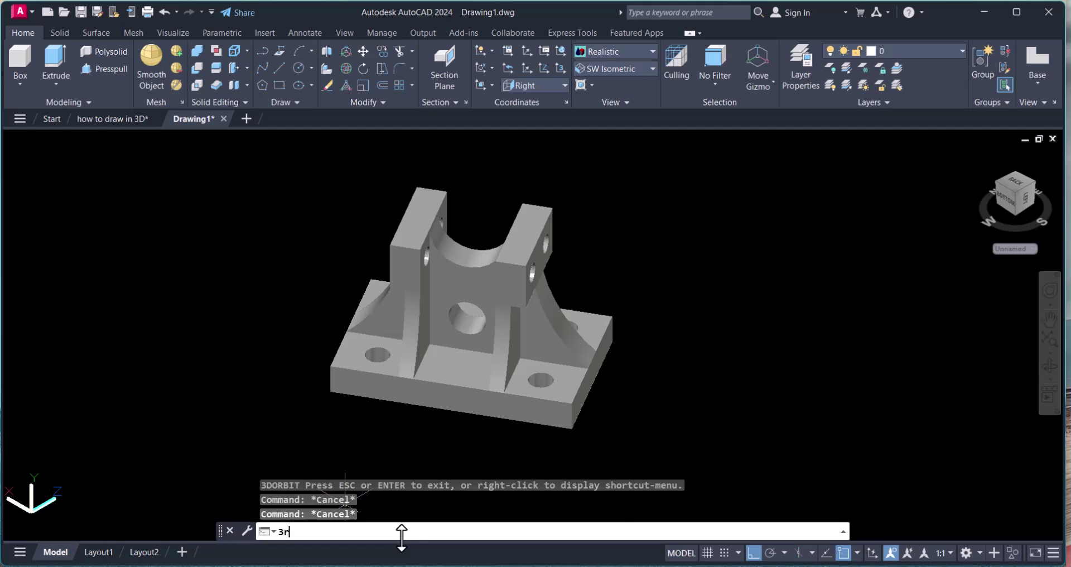
key(Return)
click(541, 357)
key(Return)
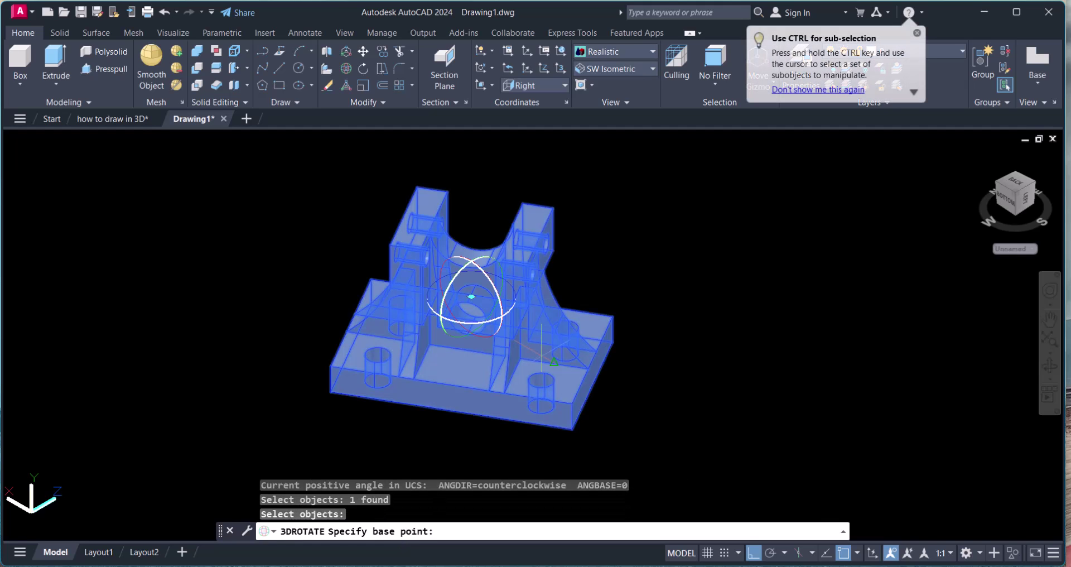
click(611, 341)
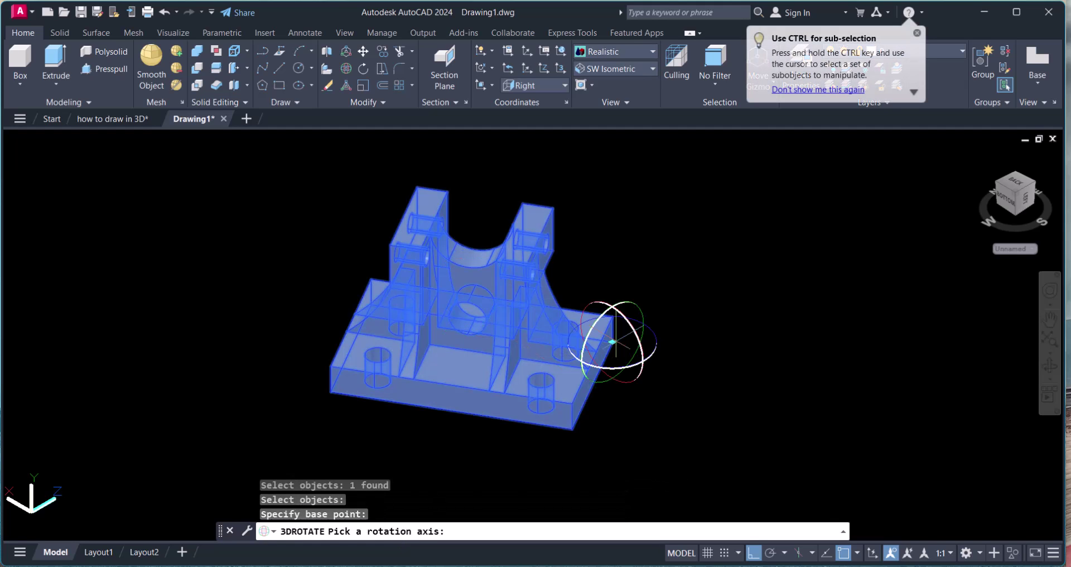
click(654, 341)
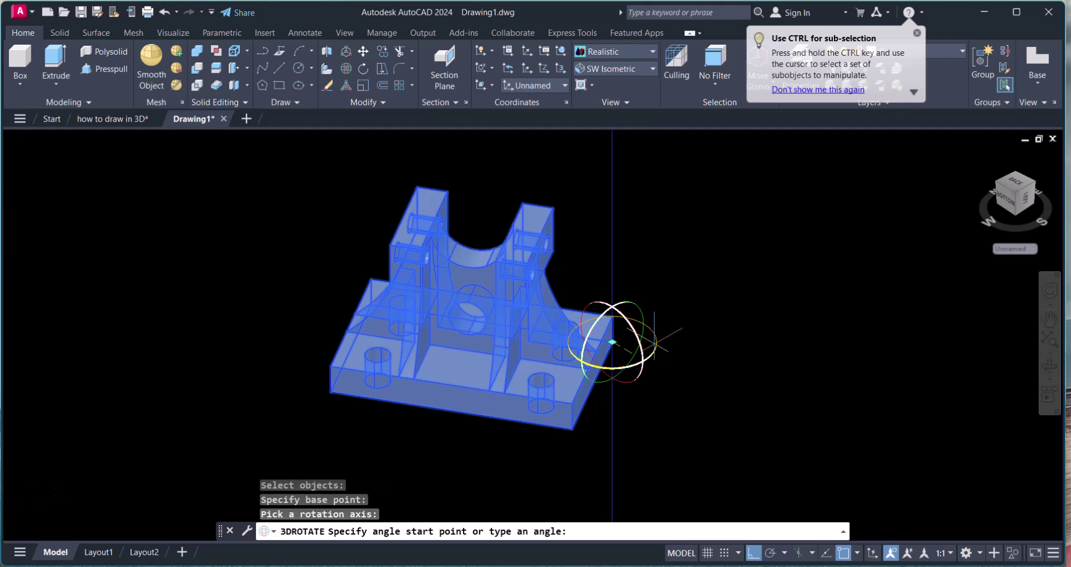
text(-)
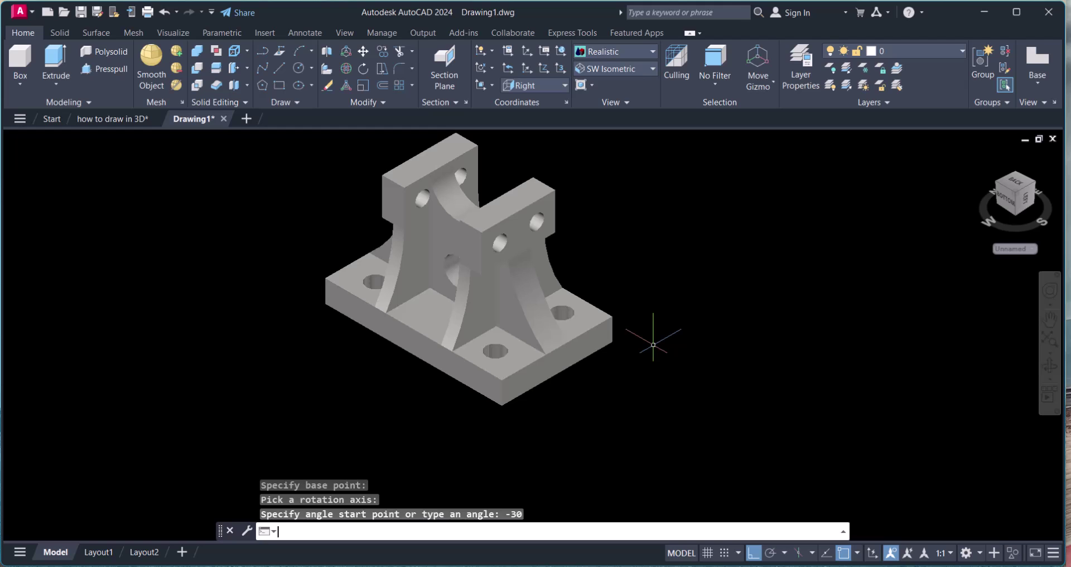
key(Escape)
text(r)
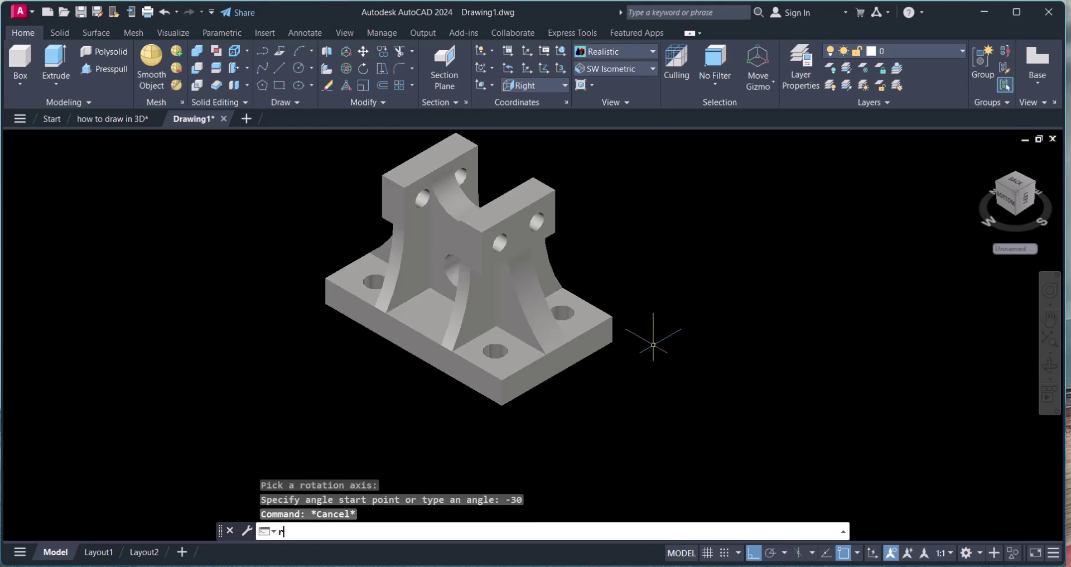
Step: Cancel a stray ROTATE, then start 3DROTATE with the bracket solid selected
text(o)
key(Return)
key(Escape)
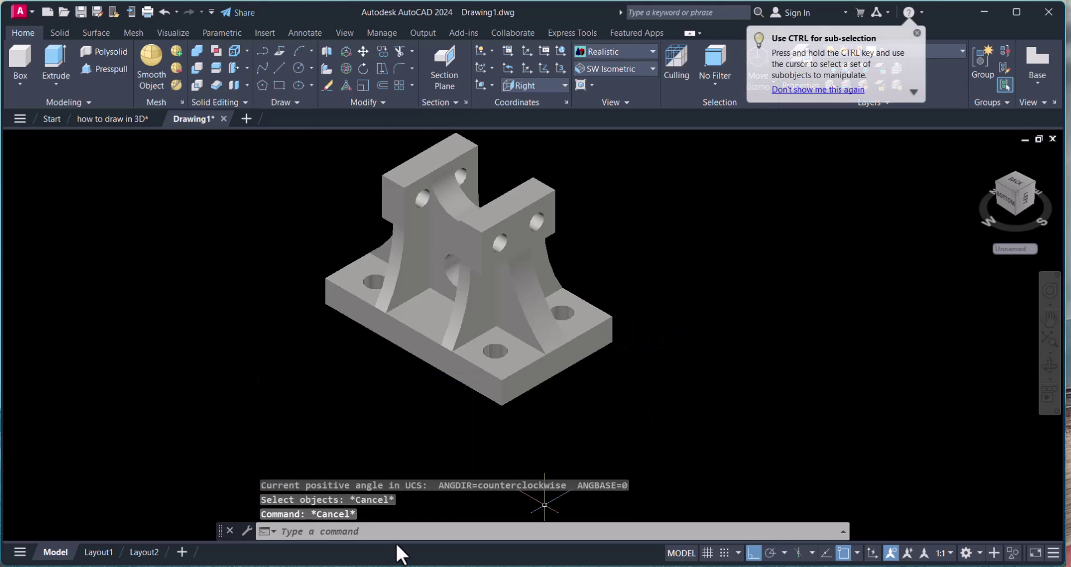
click(399, 532)
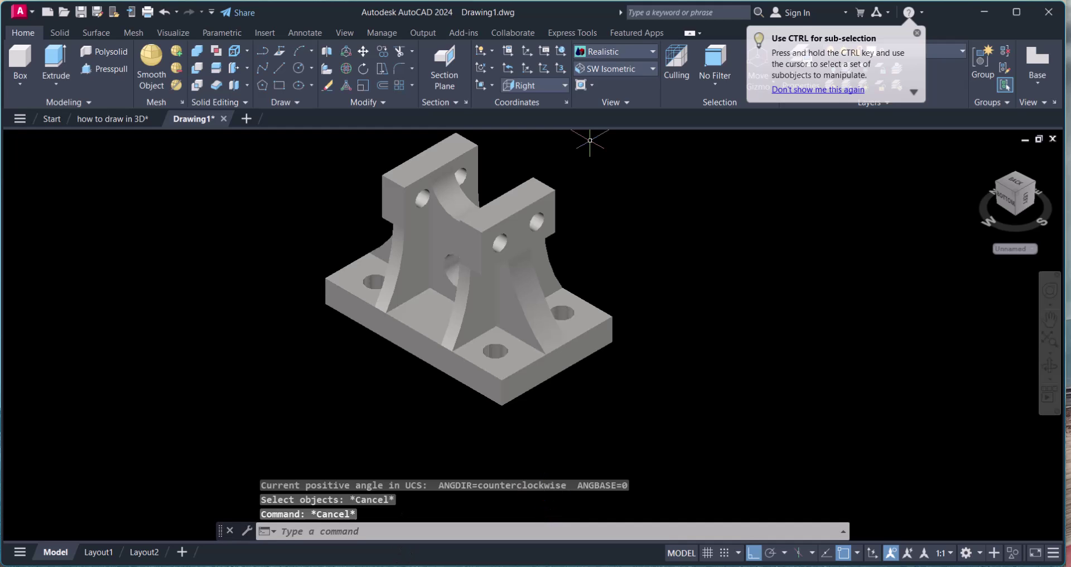
click(459, 534)
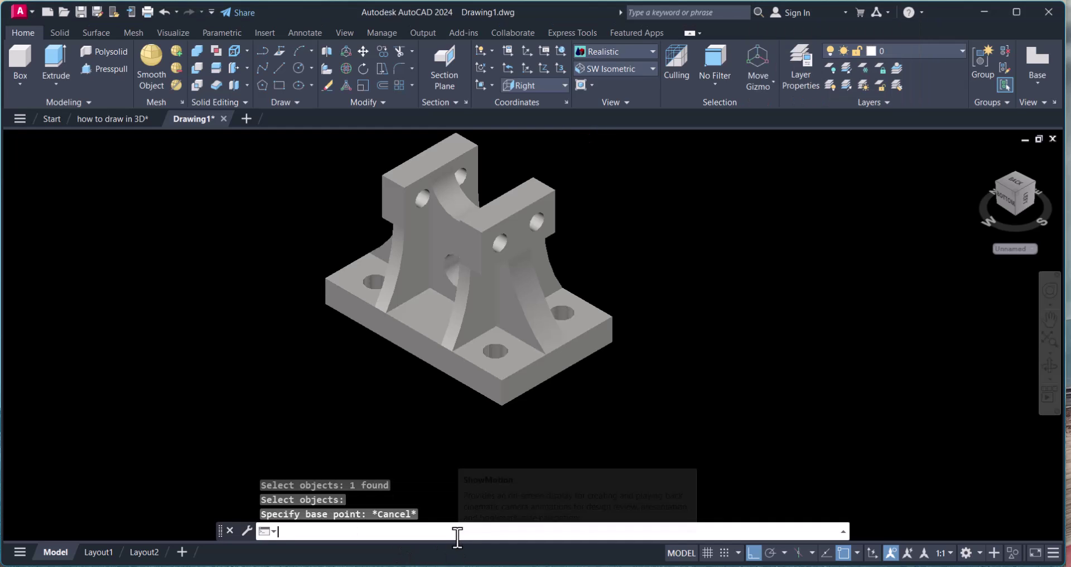
text(3r)
key(Return)
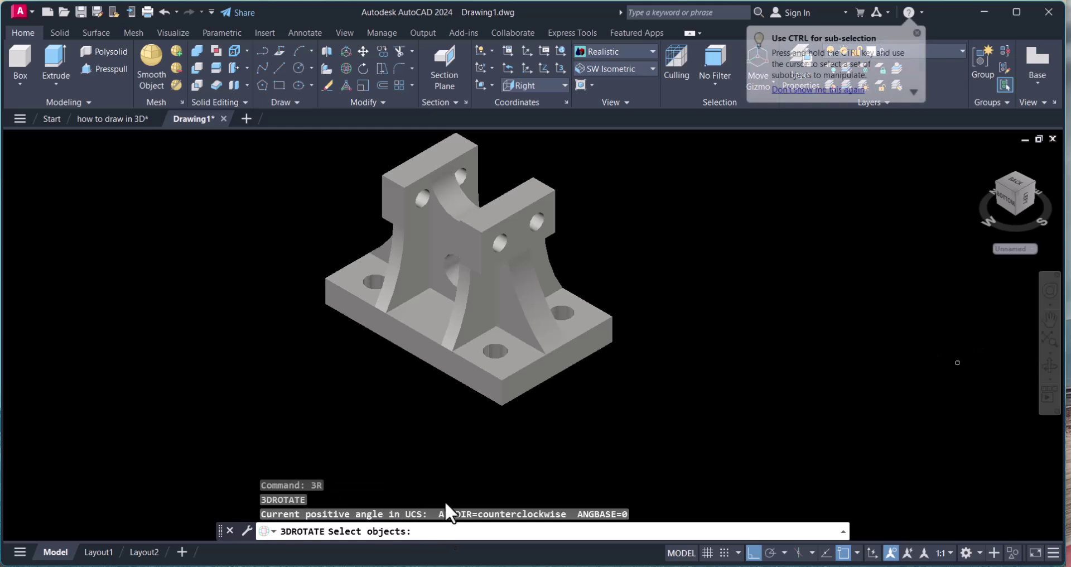
click(533, 369)
key(Return)
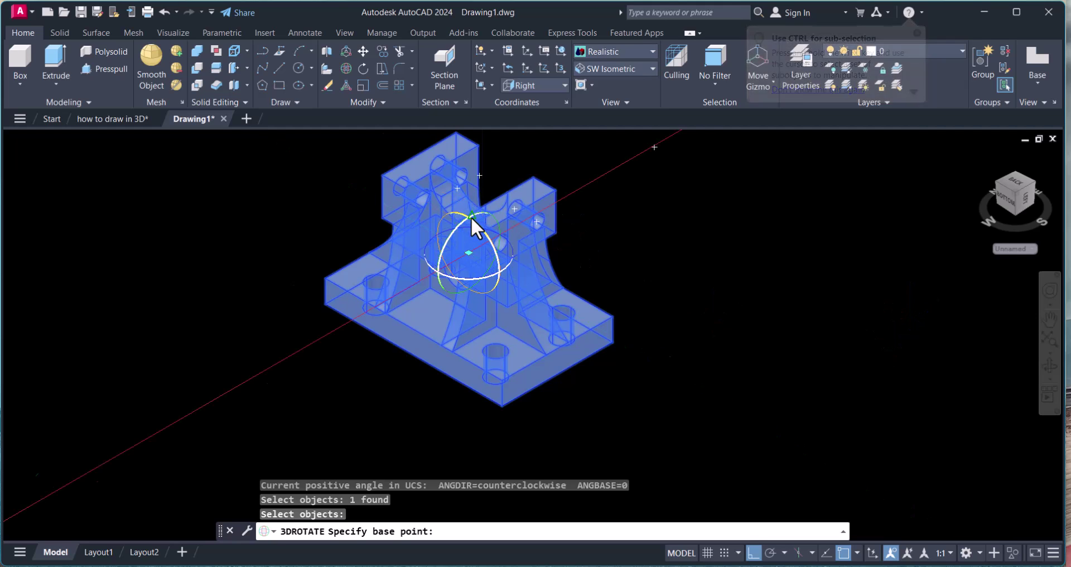
scroll(470, 217, up, 3)
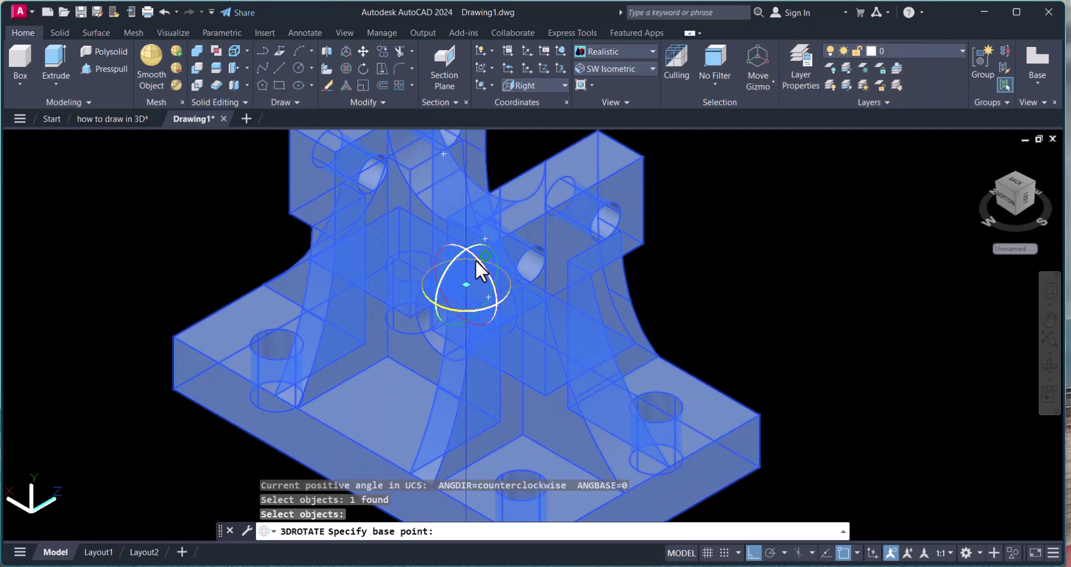